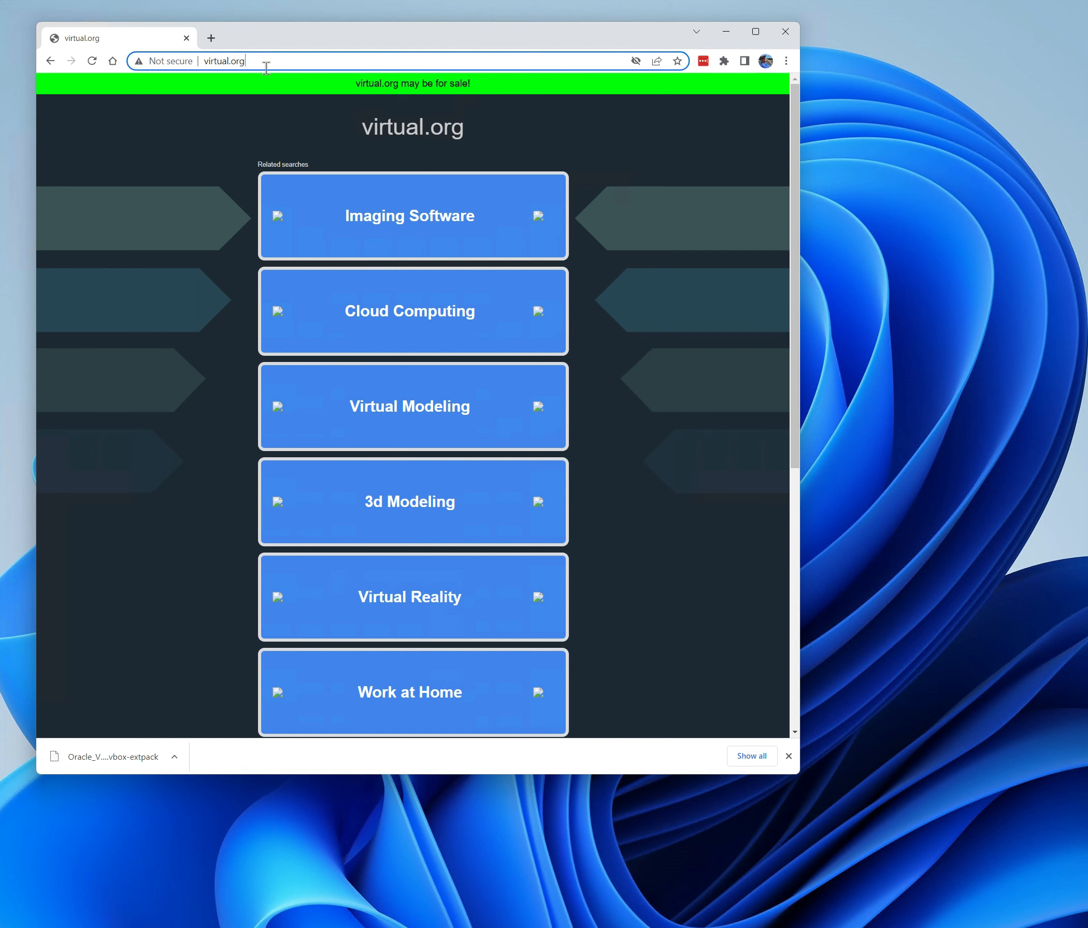
# Navigate the browser to virtualbox.org
pyautogui.moveTo(266, 65); pyautogui.dragTo(187, 59)
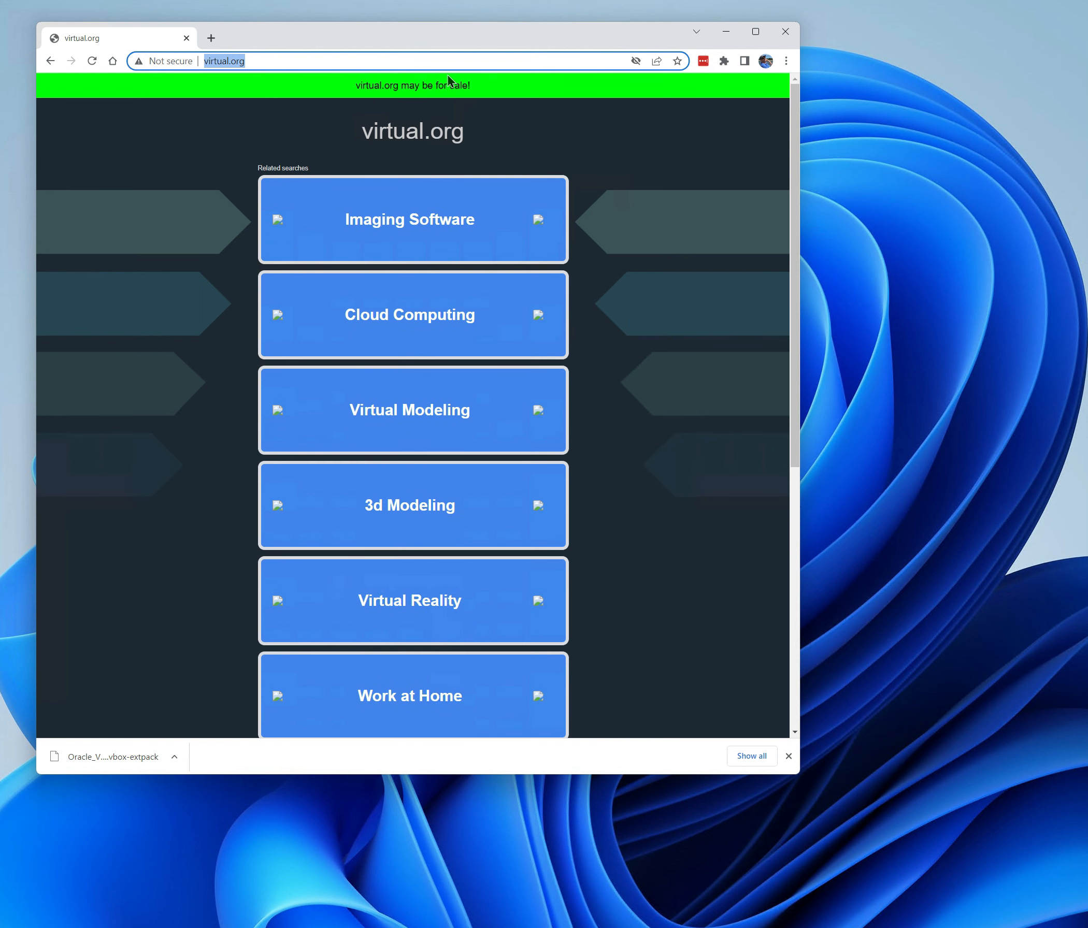
pyautogui.write('virtualb')
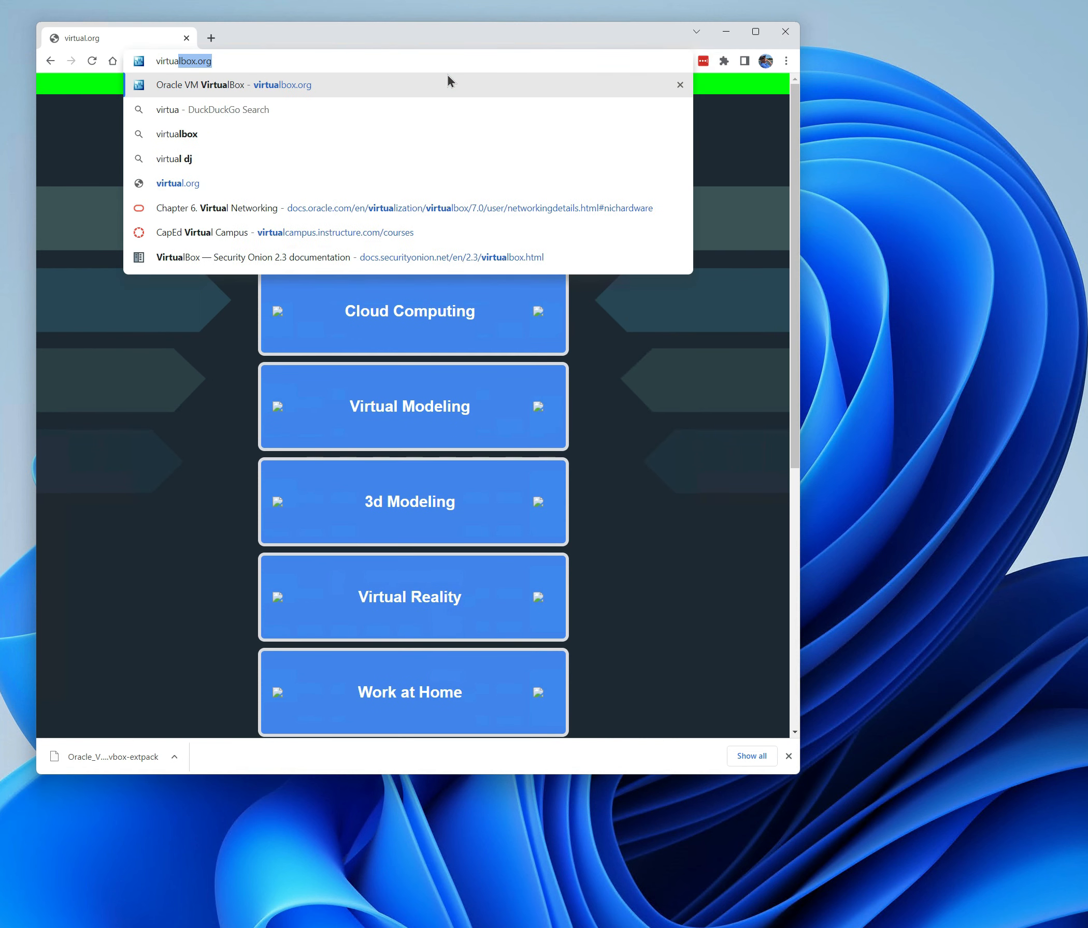
pyautogui.write('ox.org')
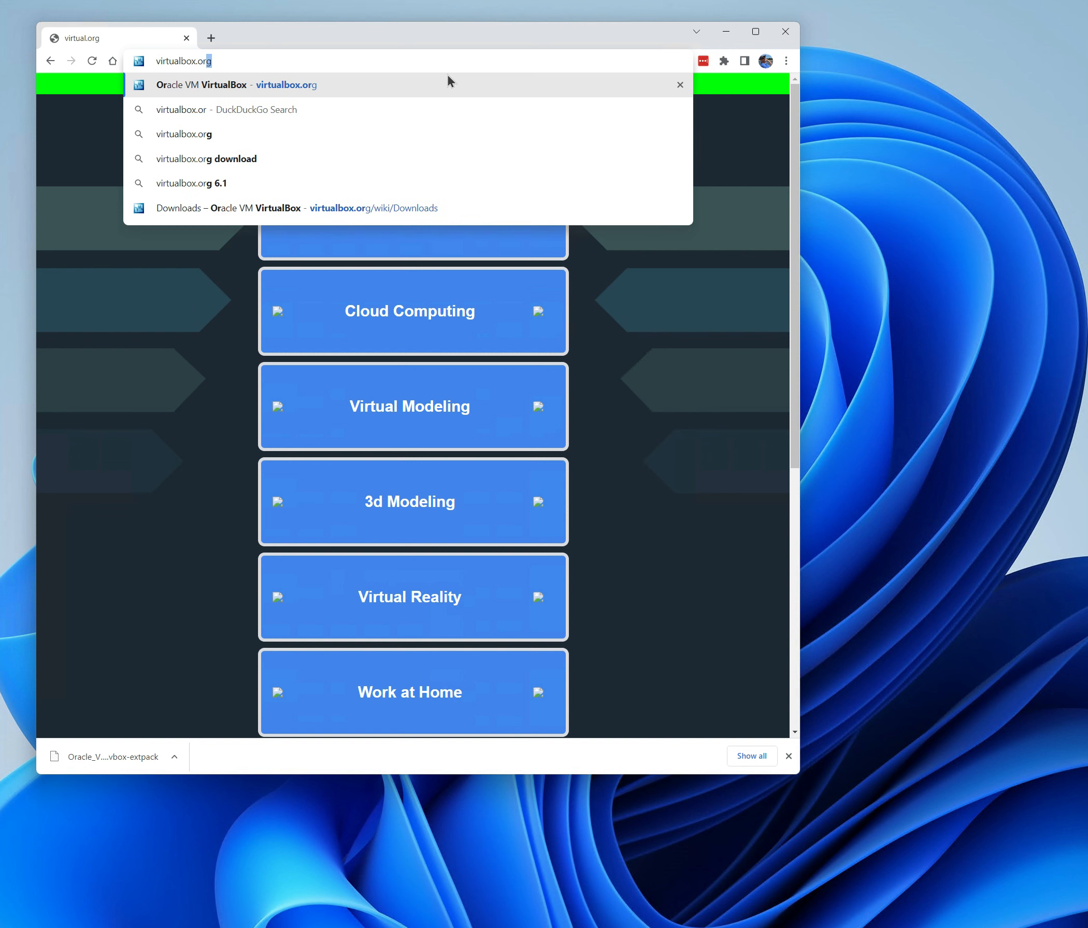
pyautogui.press('Return')
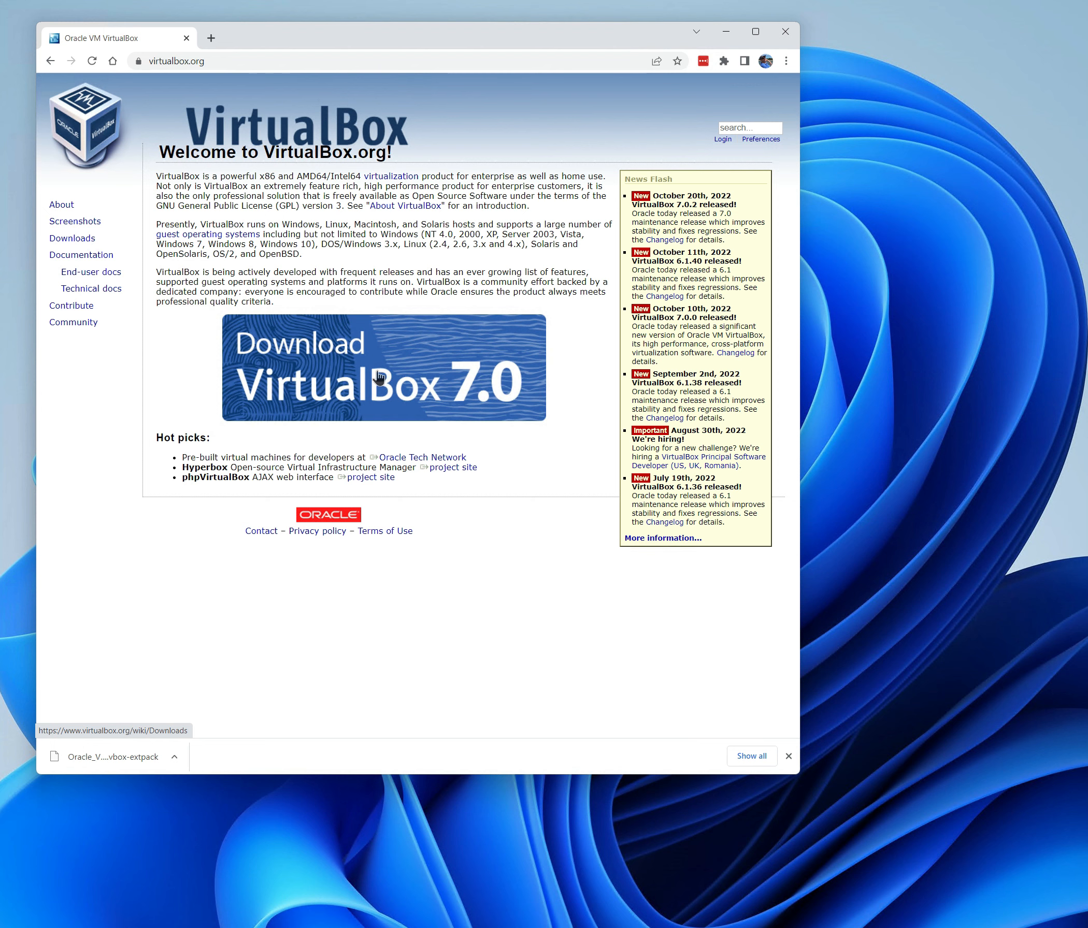
# Open the VirtualBox 7.0 download page and attempt to save the Windows hosts installer, cancelling the save dialog
pyautogui.click(346, 368)
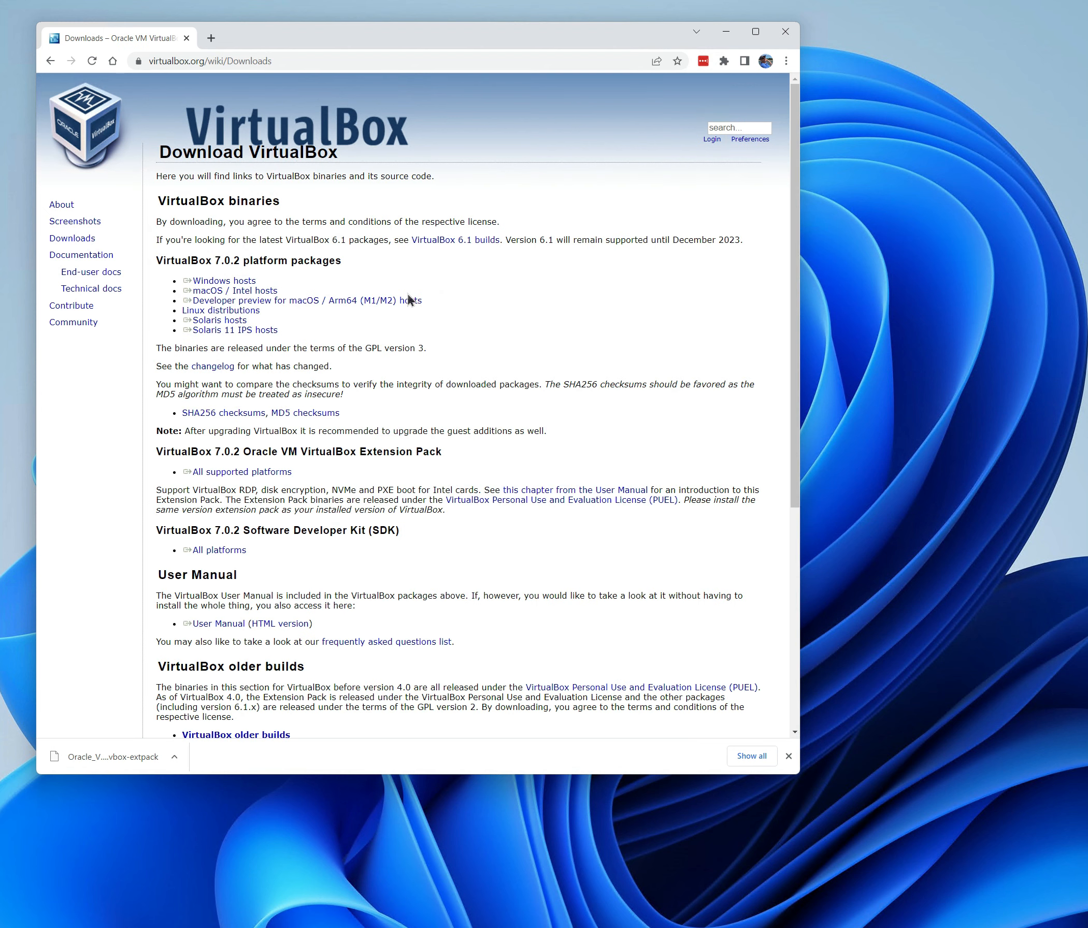
pyautogui.moveTo(422, 301); pyautogui.dragTo(333, 294)
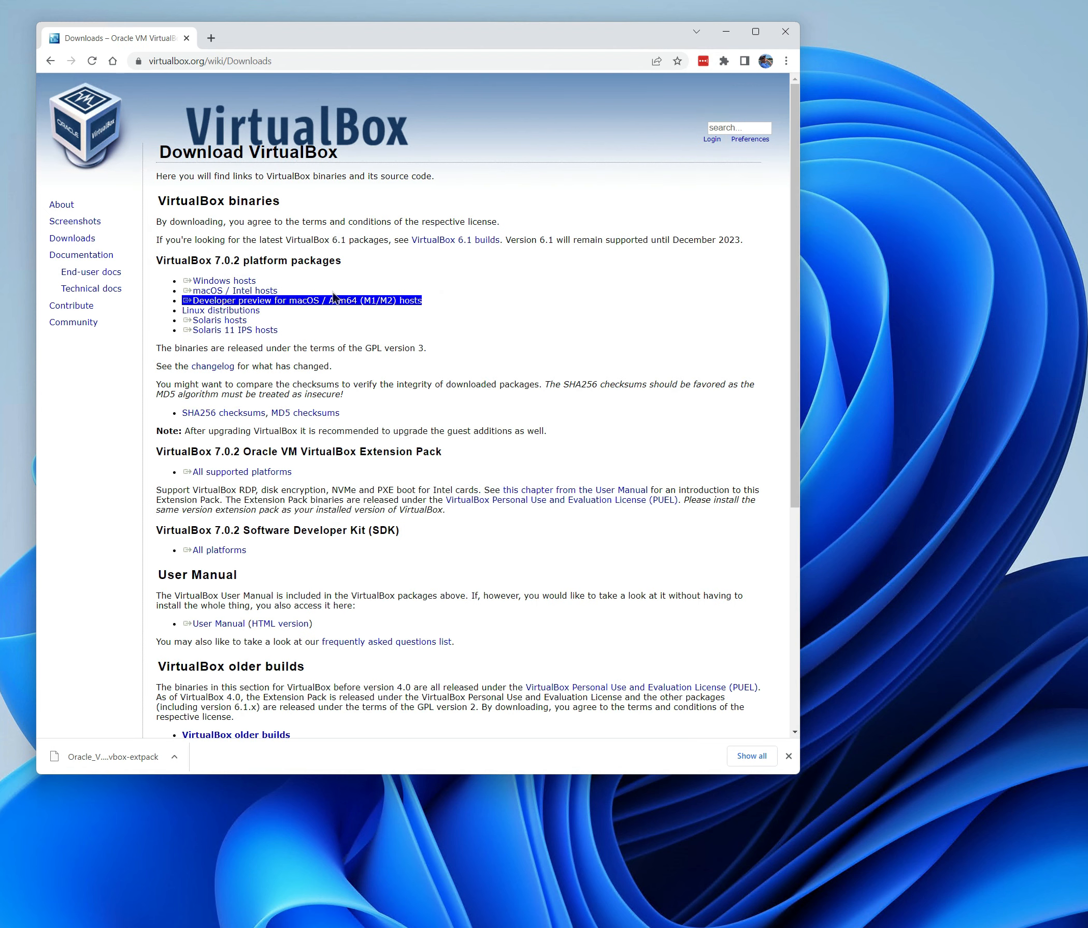
pyautogui.click(216, 283)
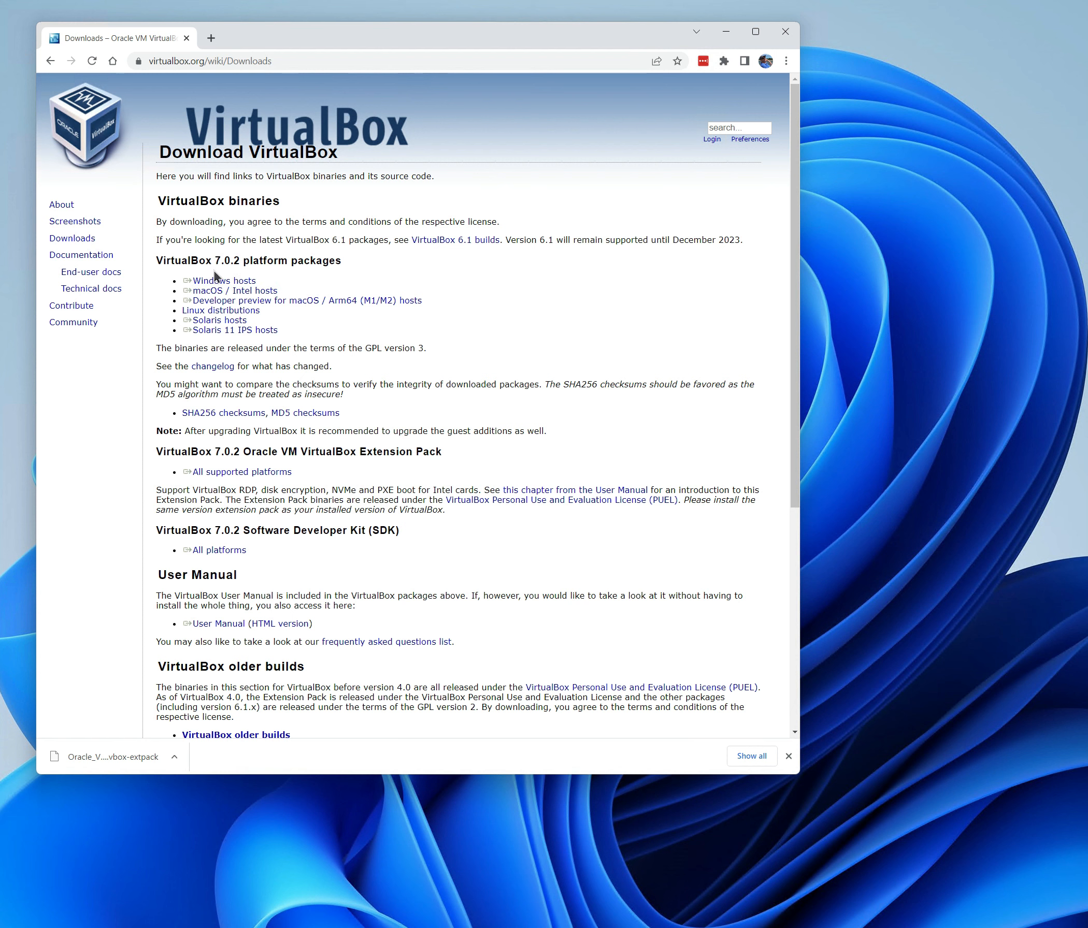
pyautogui.click(238, 284)
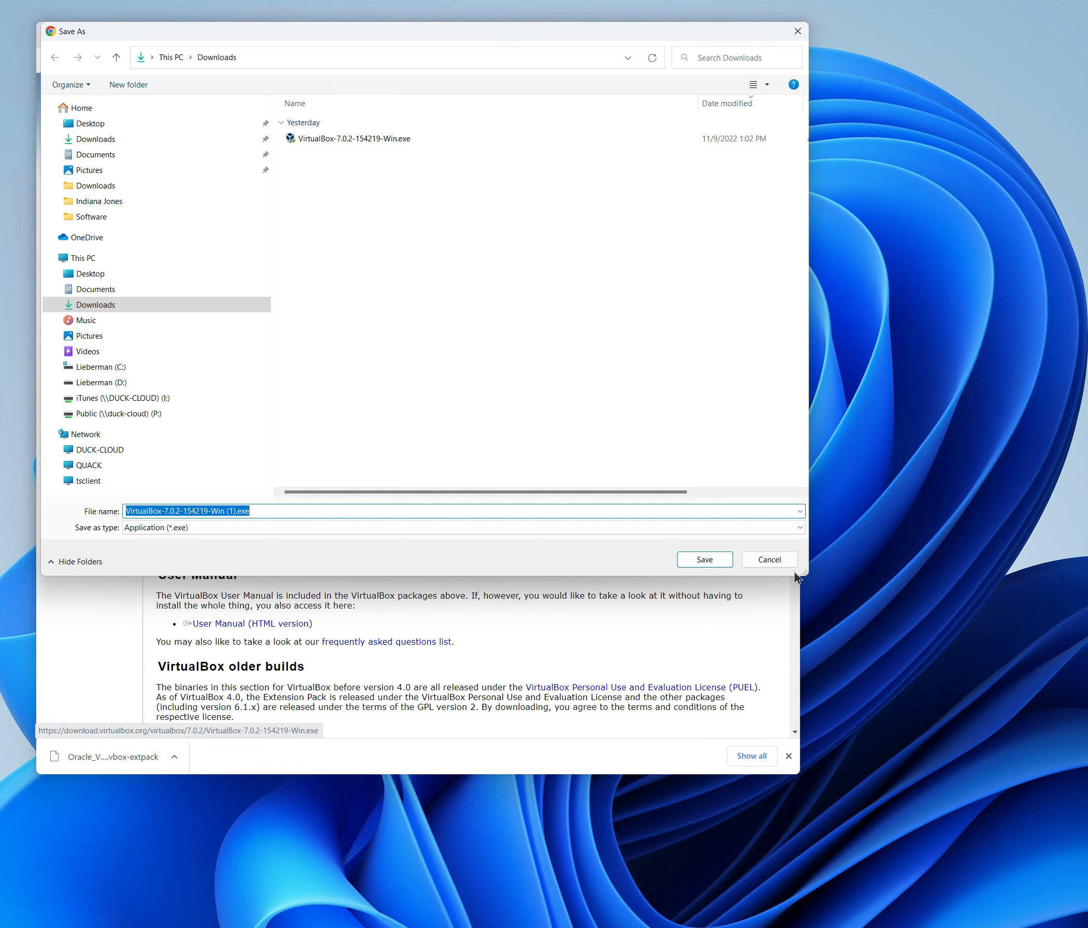
pyautogui.click(769, 560)
# Attempt to save the 7.0.2 Extension Pack for all supported platforms, cancelling the save dialog
pyautogui.moveTo(293, 471); pyautogui.dragTo(181, 472)
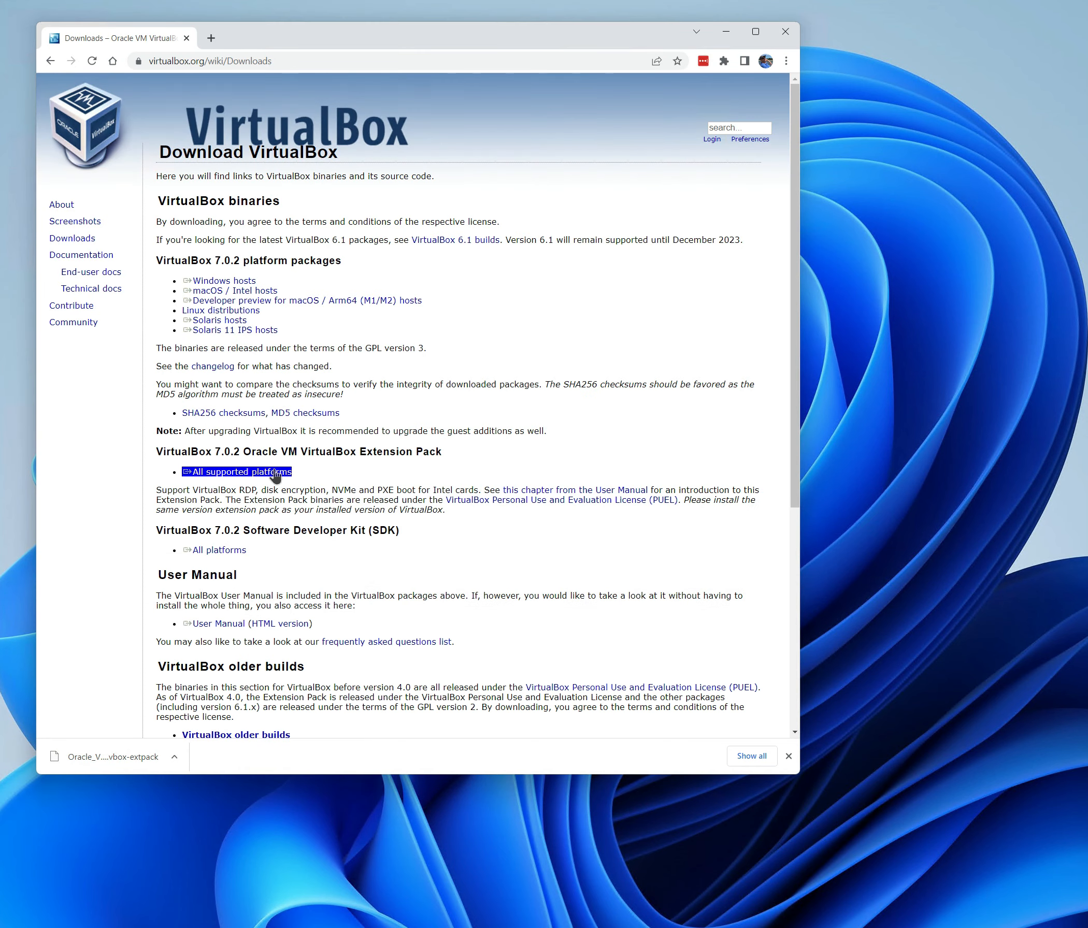
pyautogui.click(316, 492)
pyautogui.click(229, 473)
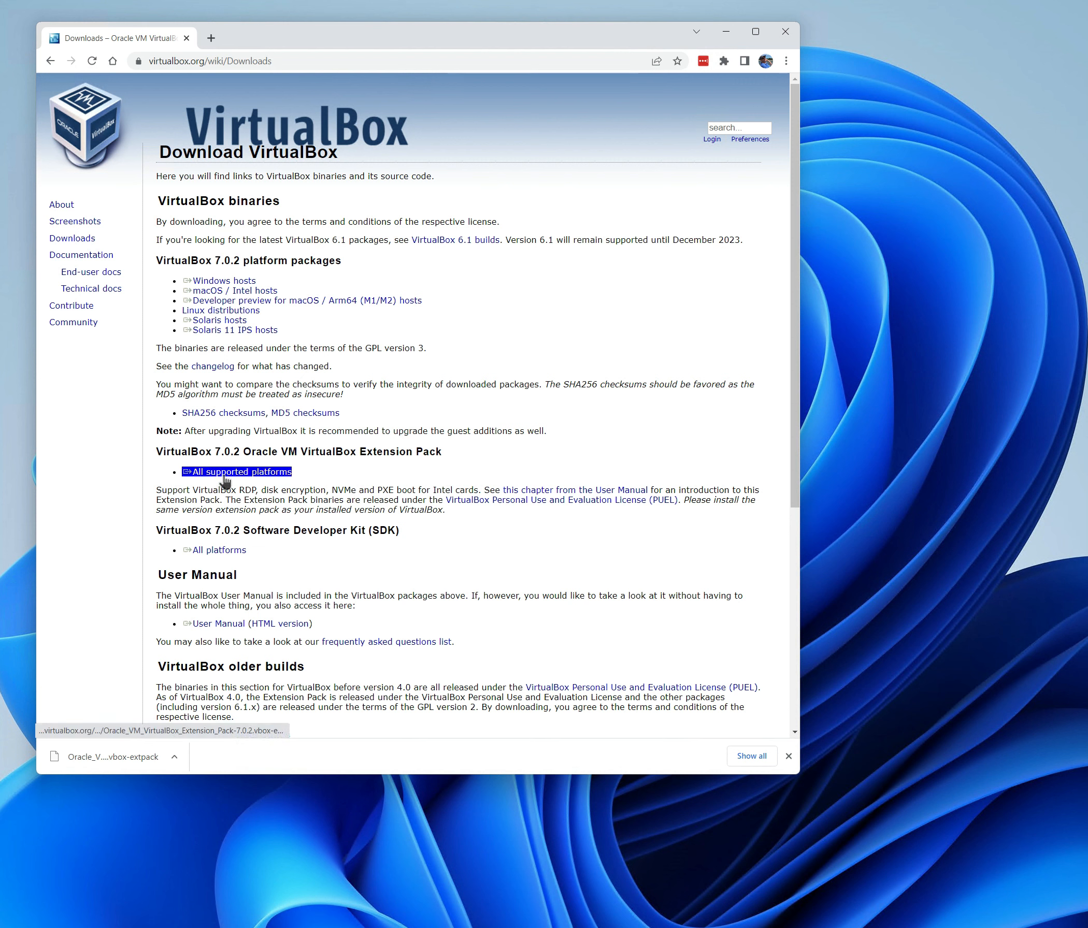
pyautogui.click(225, 475)
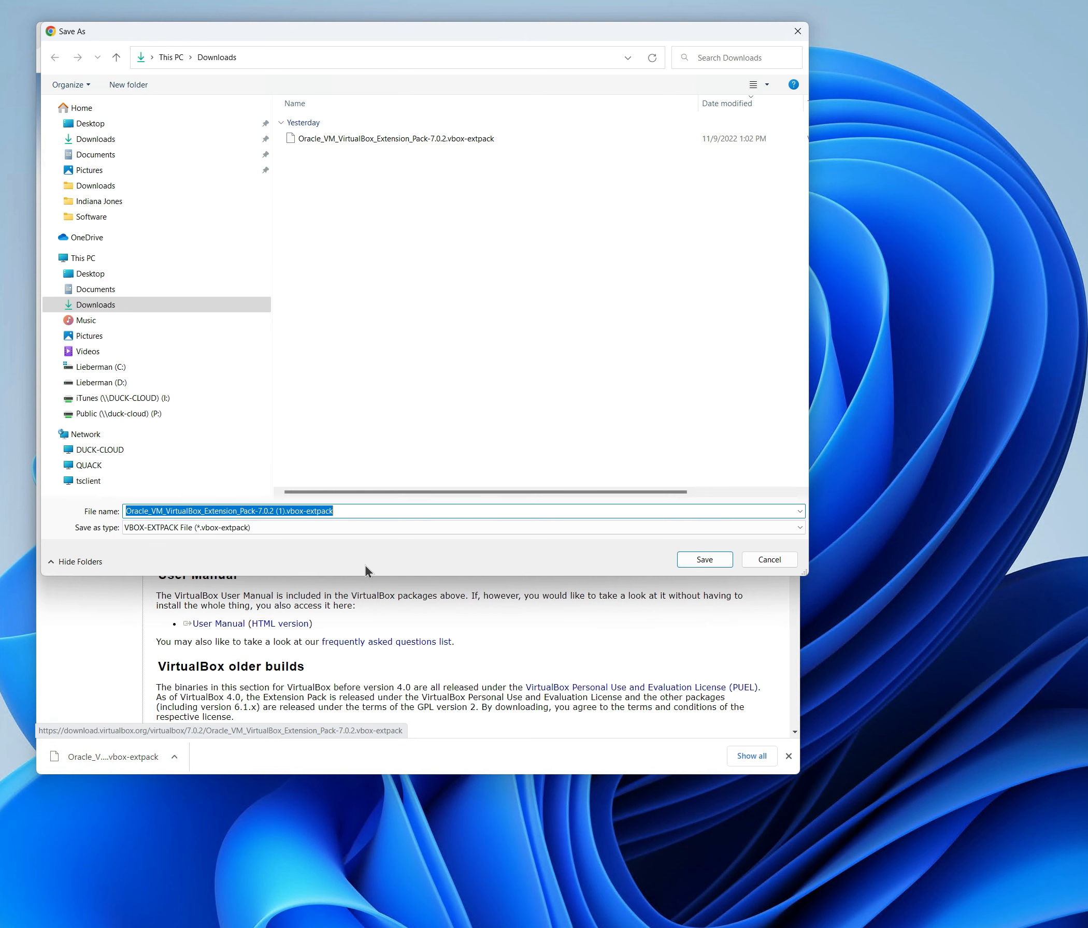
pyautogui.click(774, 561)
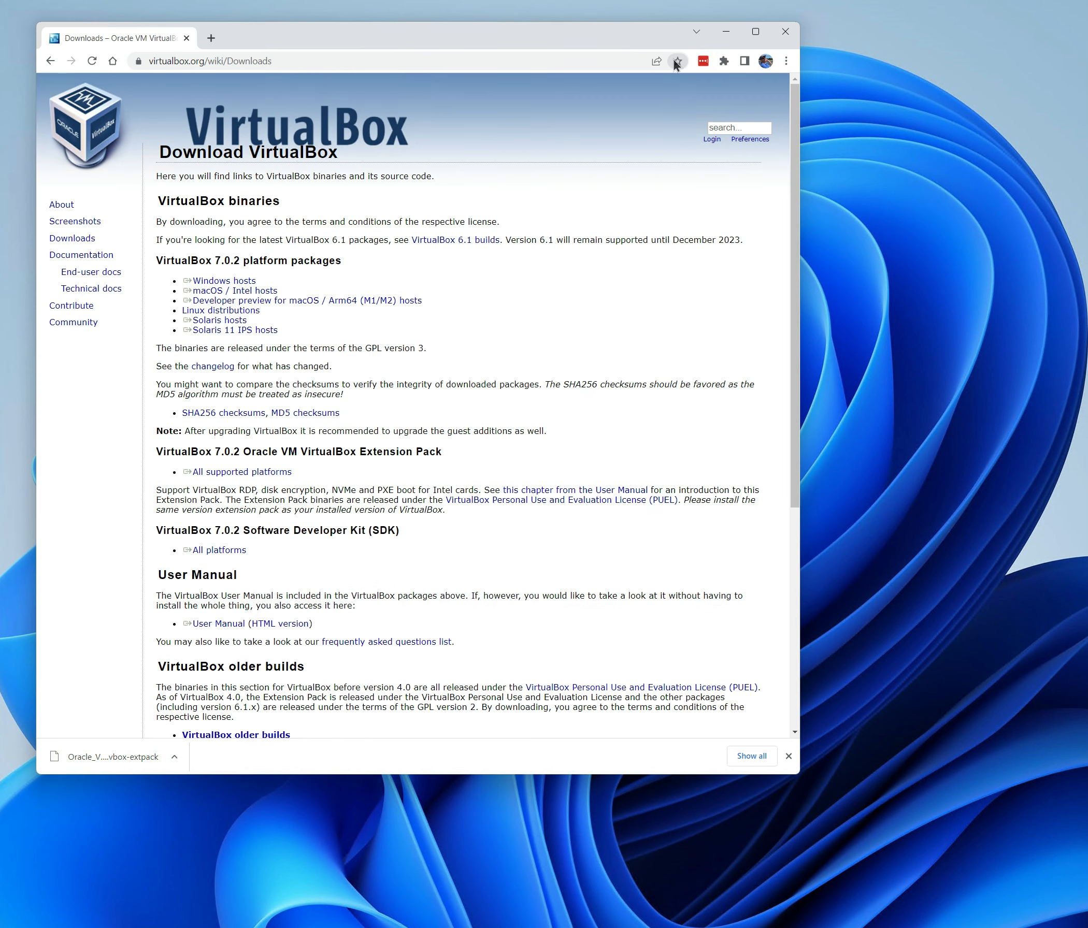
# Minimize the browser and run the VirtualBox-7.0.2-154219-Win.exe installer from Downloads, allowing it and starting the setup wizard
pyautogui.click(726, 31)
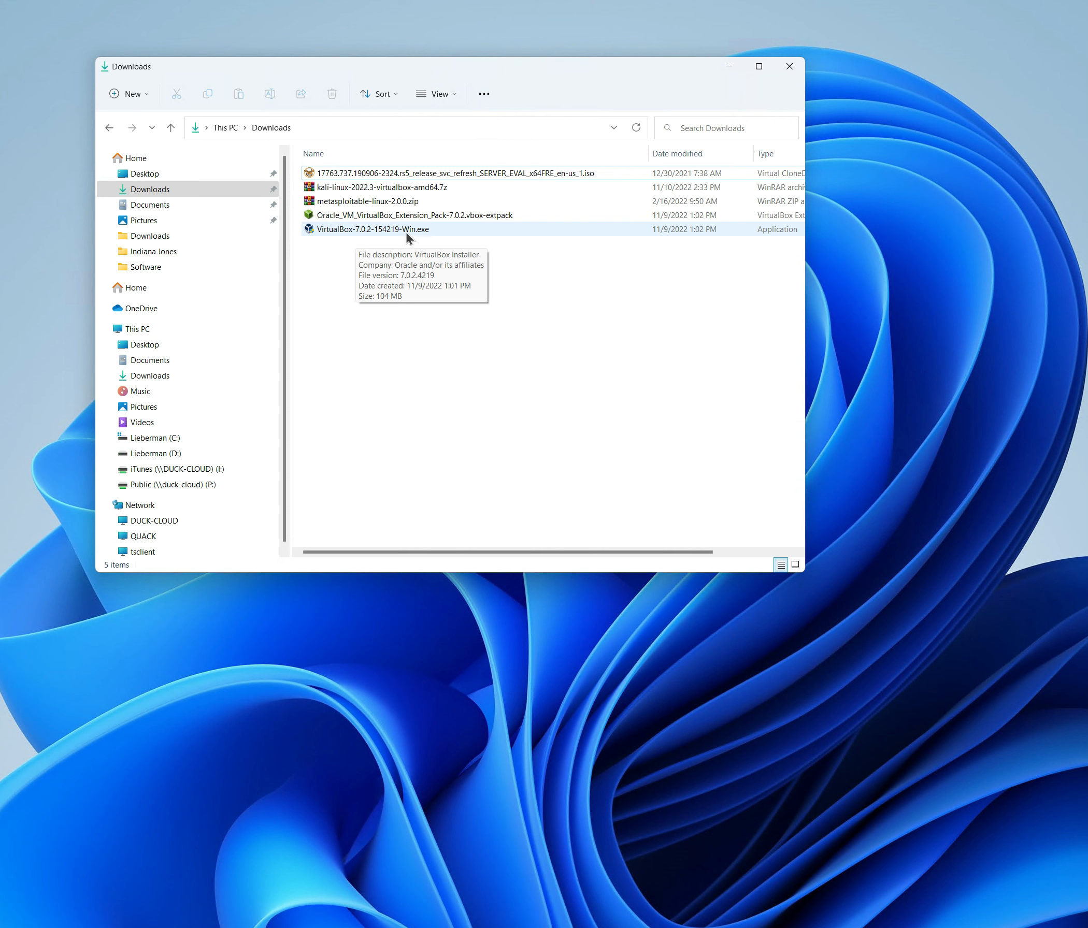
pyautogui.doubleClick(376, 231)
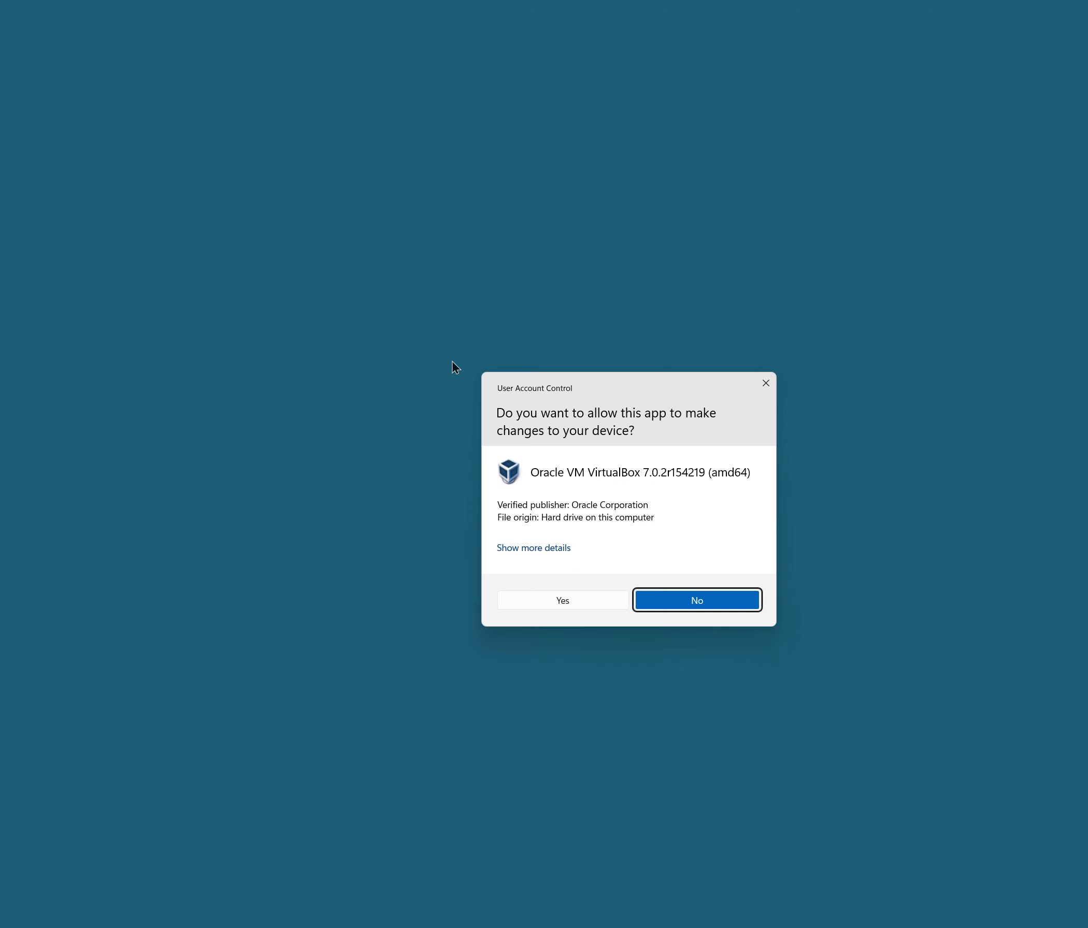
pyautogui.click(563, 604)
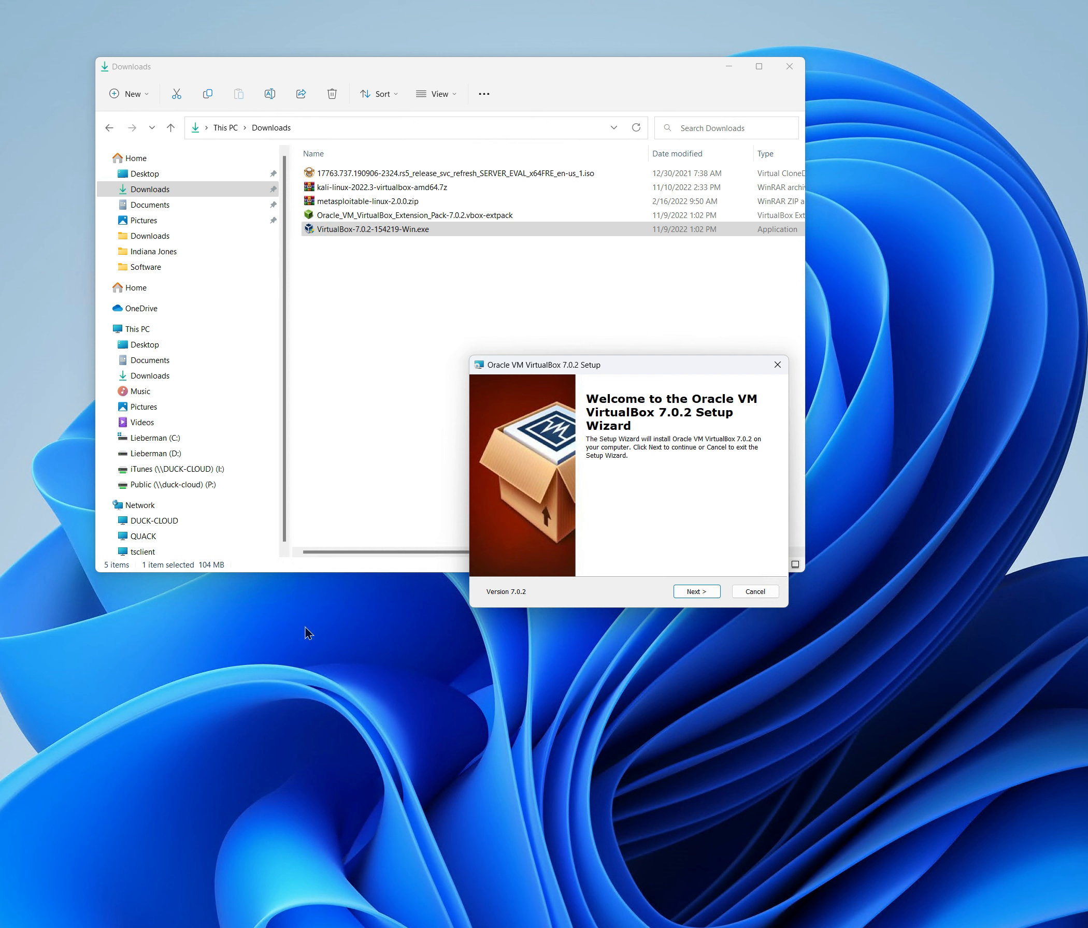
pyautogui.click(697, 592)
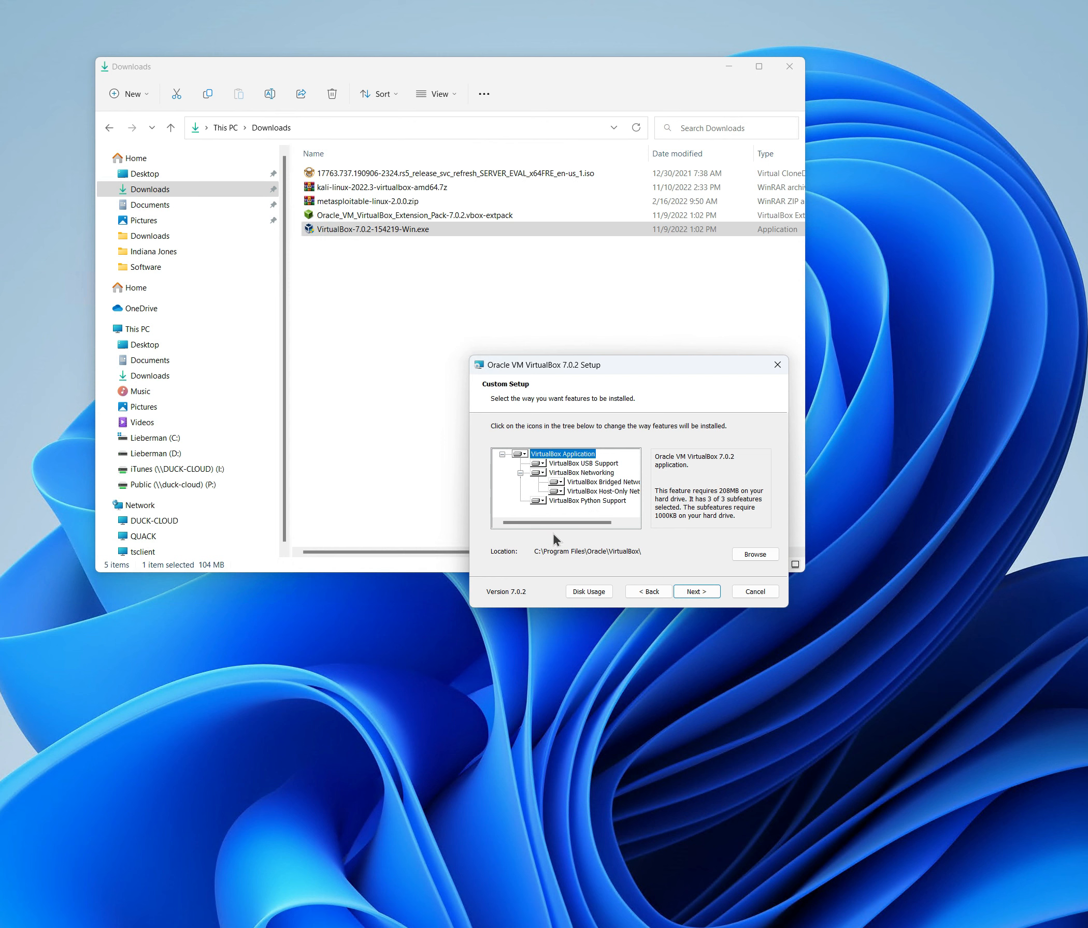
# Set VirtualBox Python Support to be entirely unavailable in the custom setup and continue
pyautogui.click(544, 501)
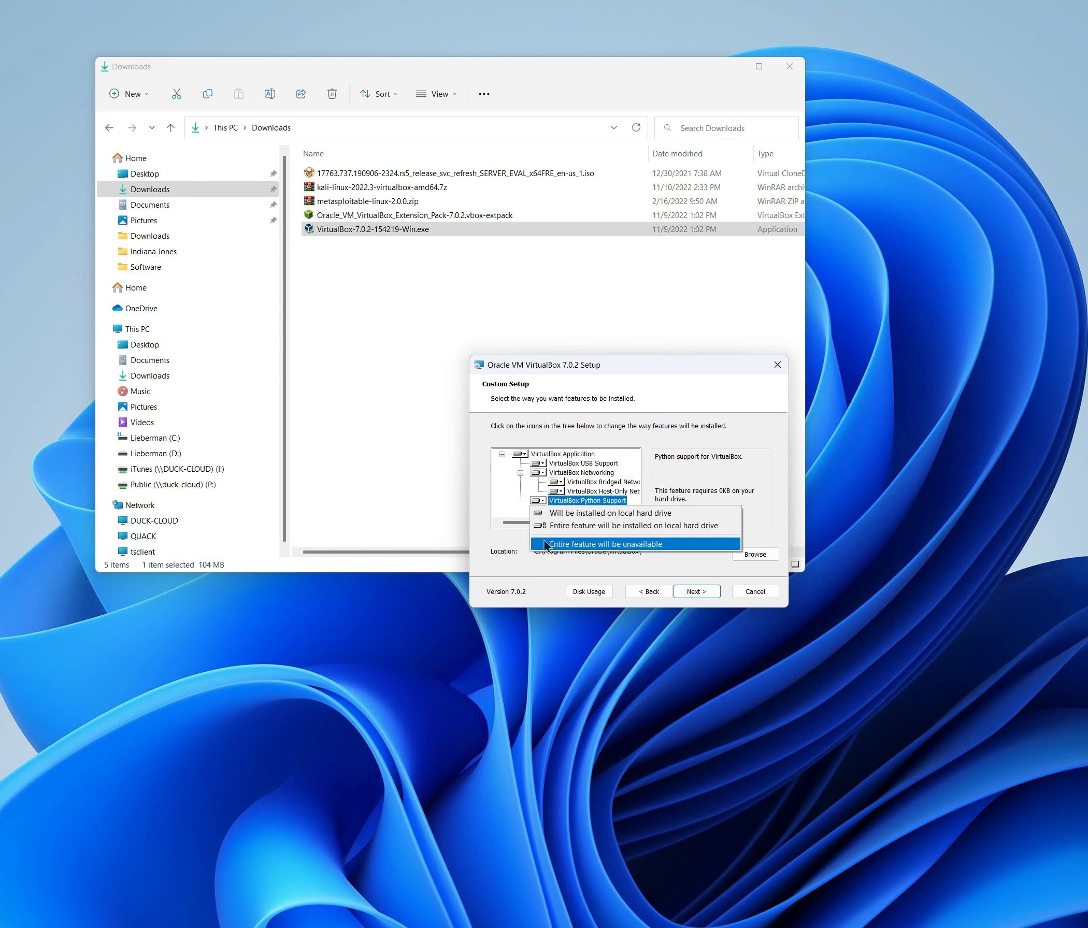
pyautogui.click(541, 545)
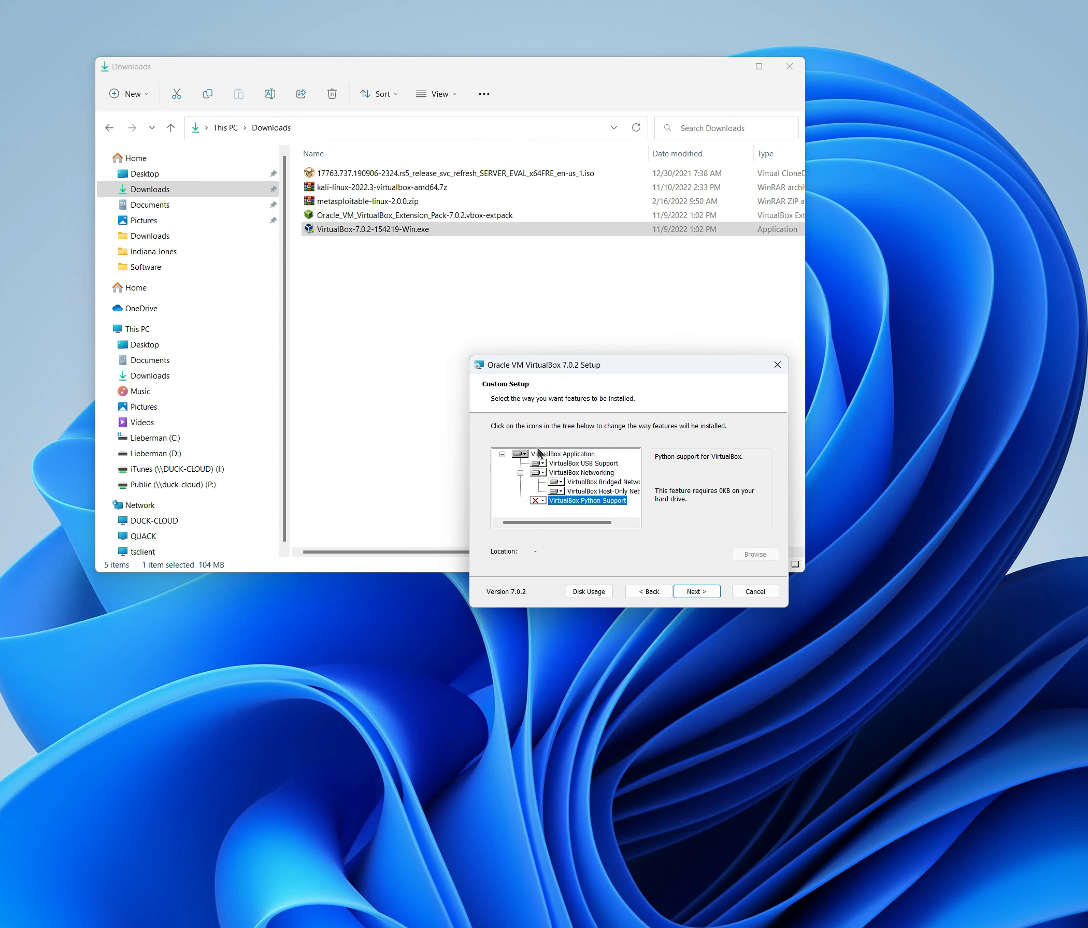
pyautogui.click(698, 590)
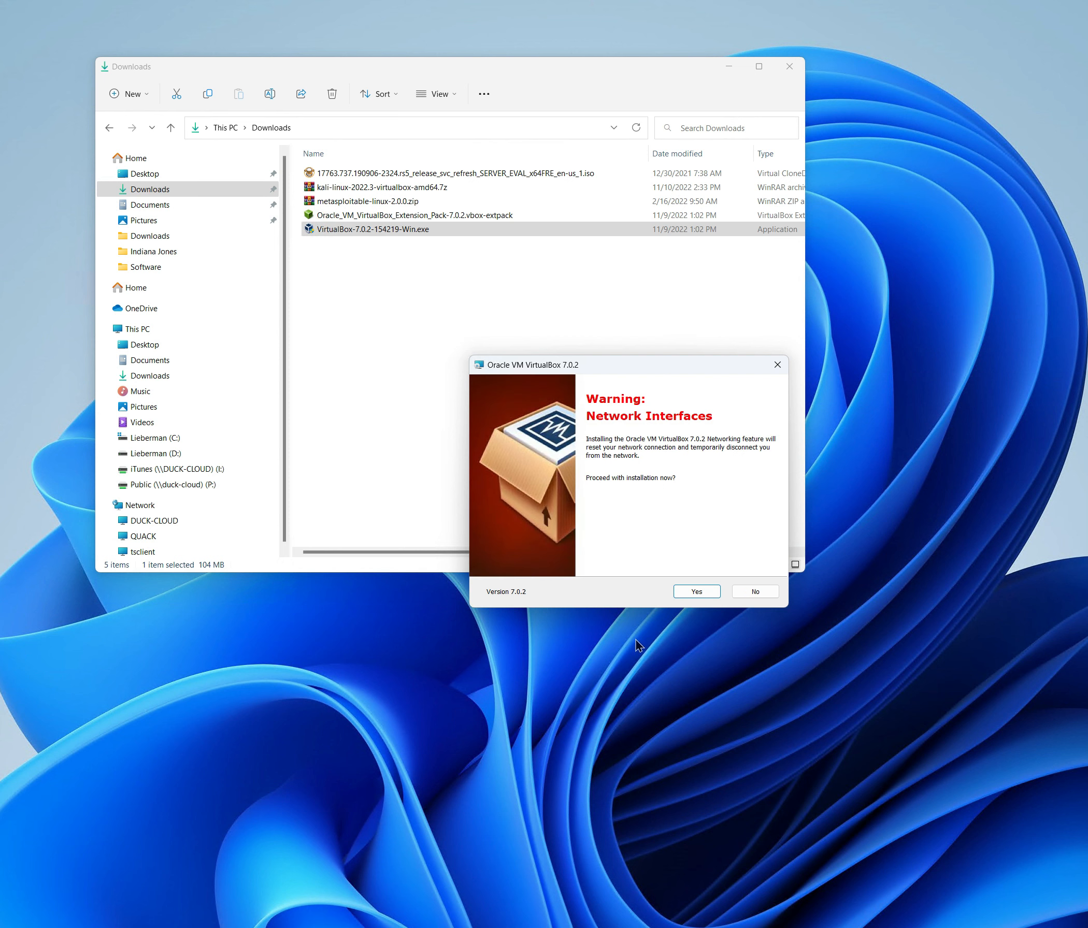
# Accept the network interfaces warning, install VirtualBox, and finish the wizard with launch after installation enabled
pyautogui.click(702, 592)
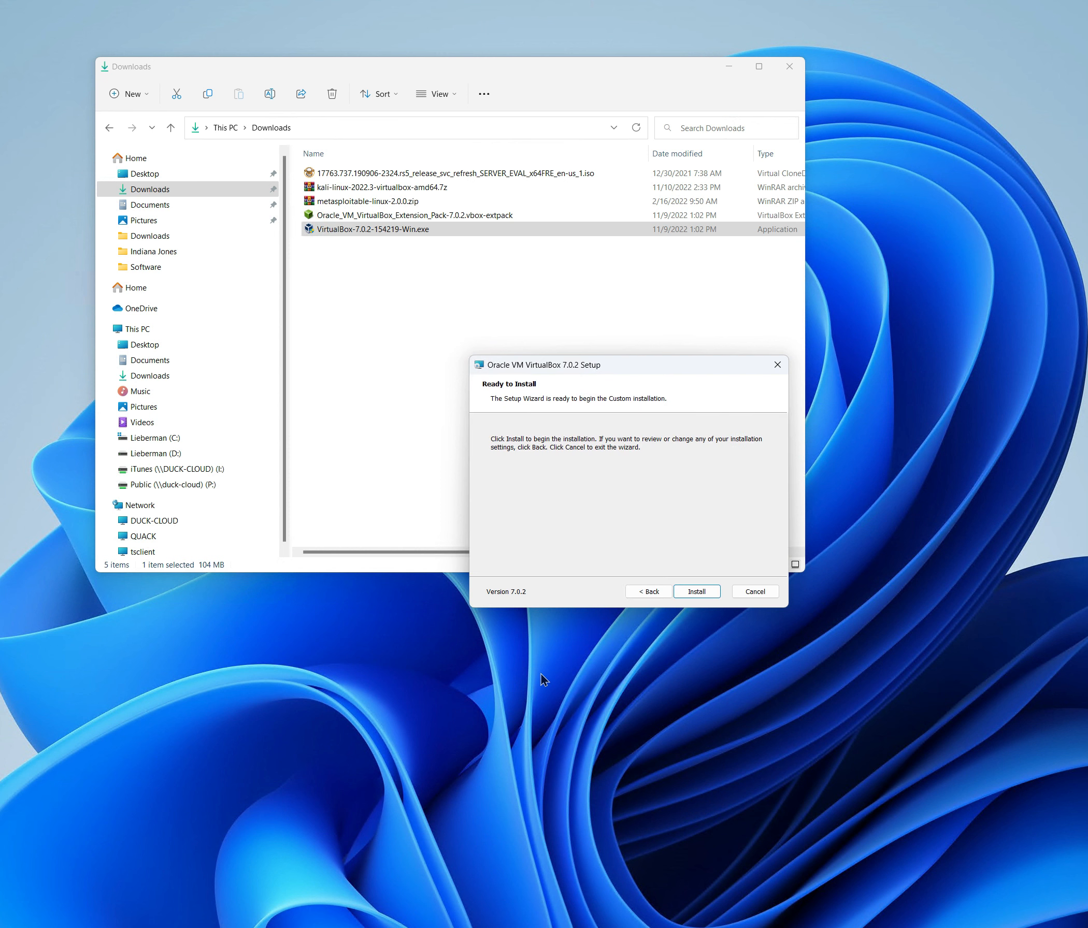
pyautogui.click(696, 592)
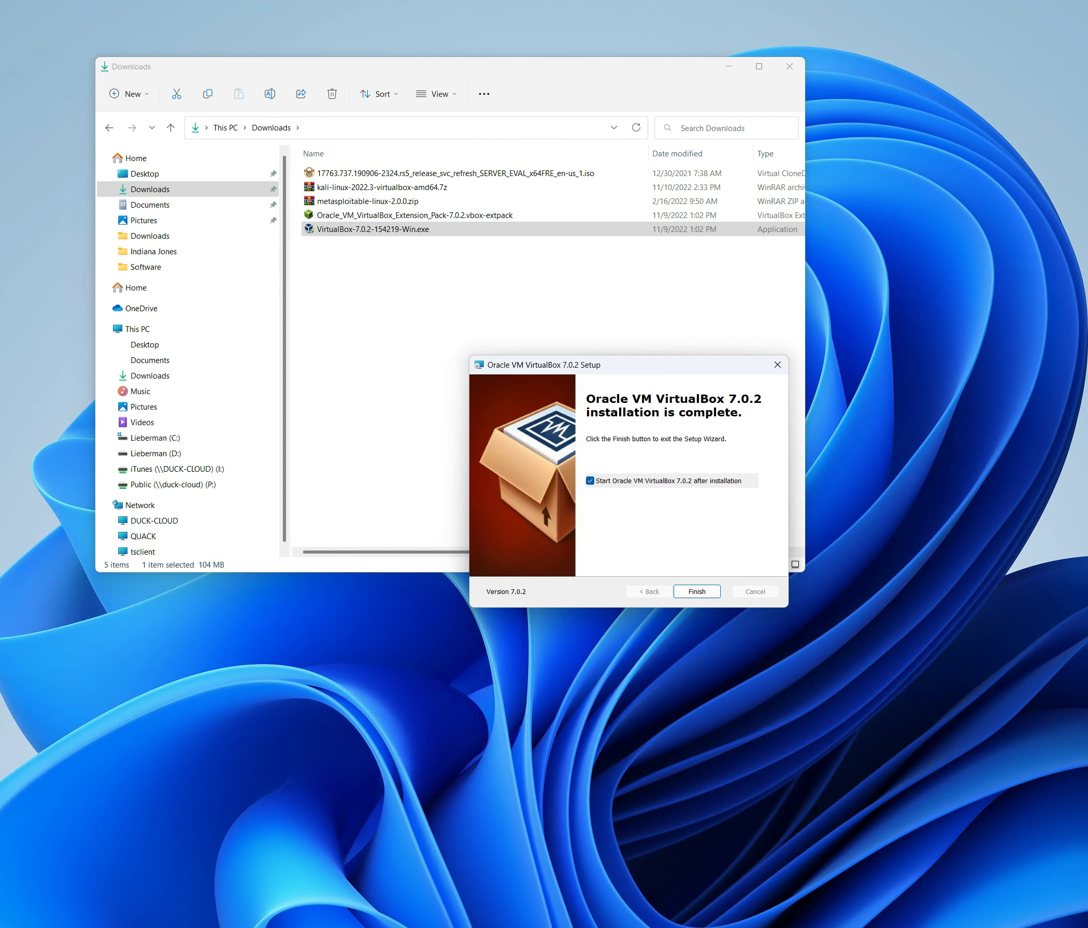
pyautogui.moveTo(2, 632); pyautogui.dragTo(325, 698)
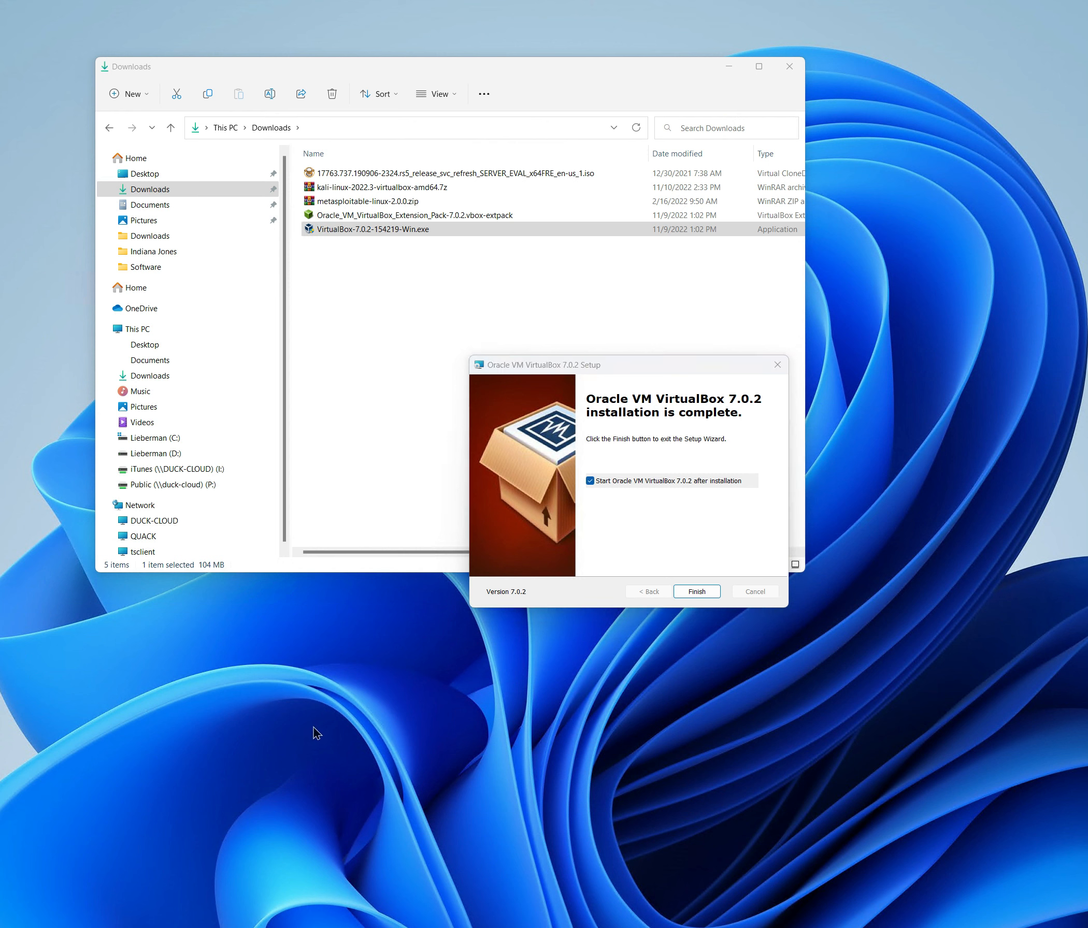
pyautogui.moveTo(2, 689); pyautogui.dragTo(309, 538)
pyautogui.moveTo(346, 410); pyautogui.dragTo(274, 669)
pyautogui.click(696, 592)
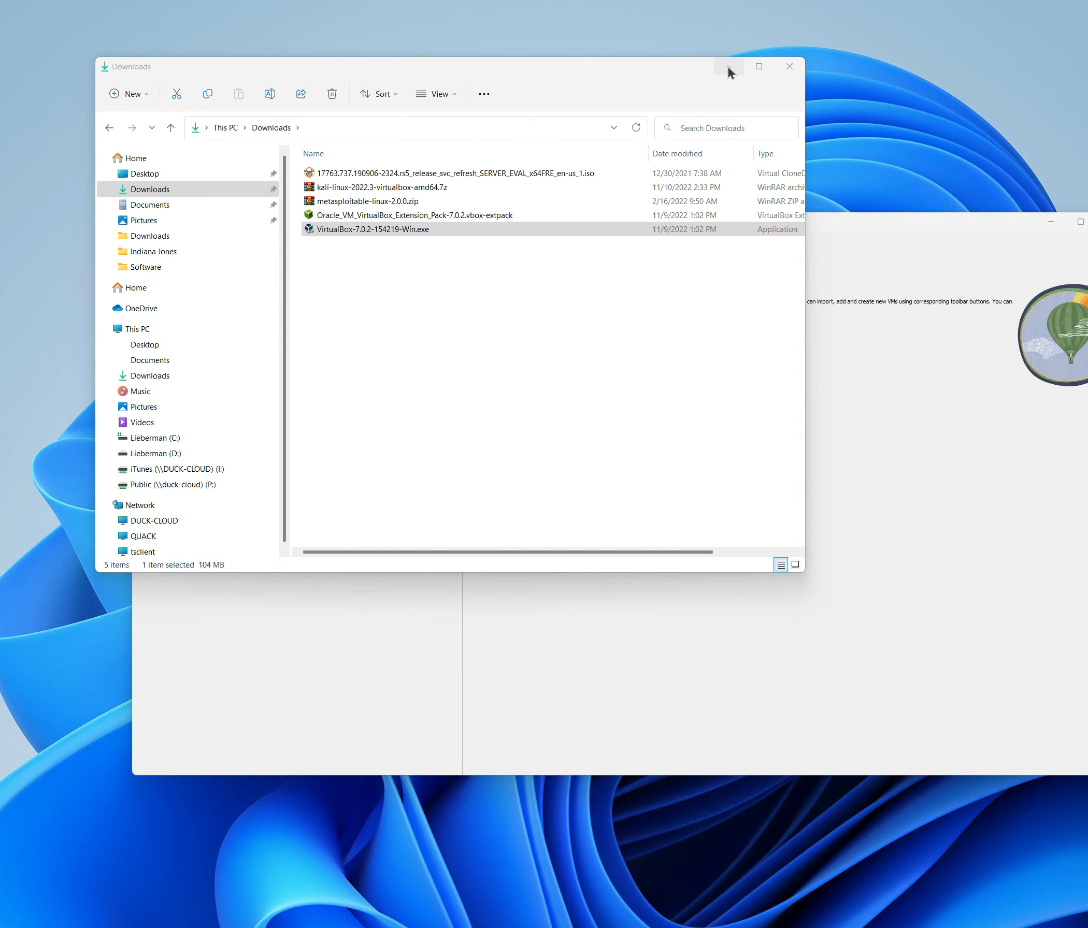
# Close the Downloads window, then resize and reposition the VirtualBox Manager window
pyautogui.click(789, 68)
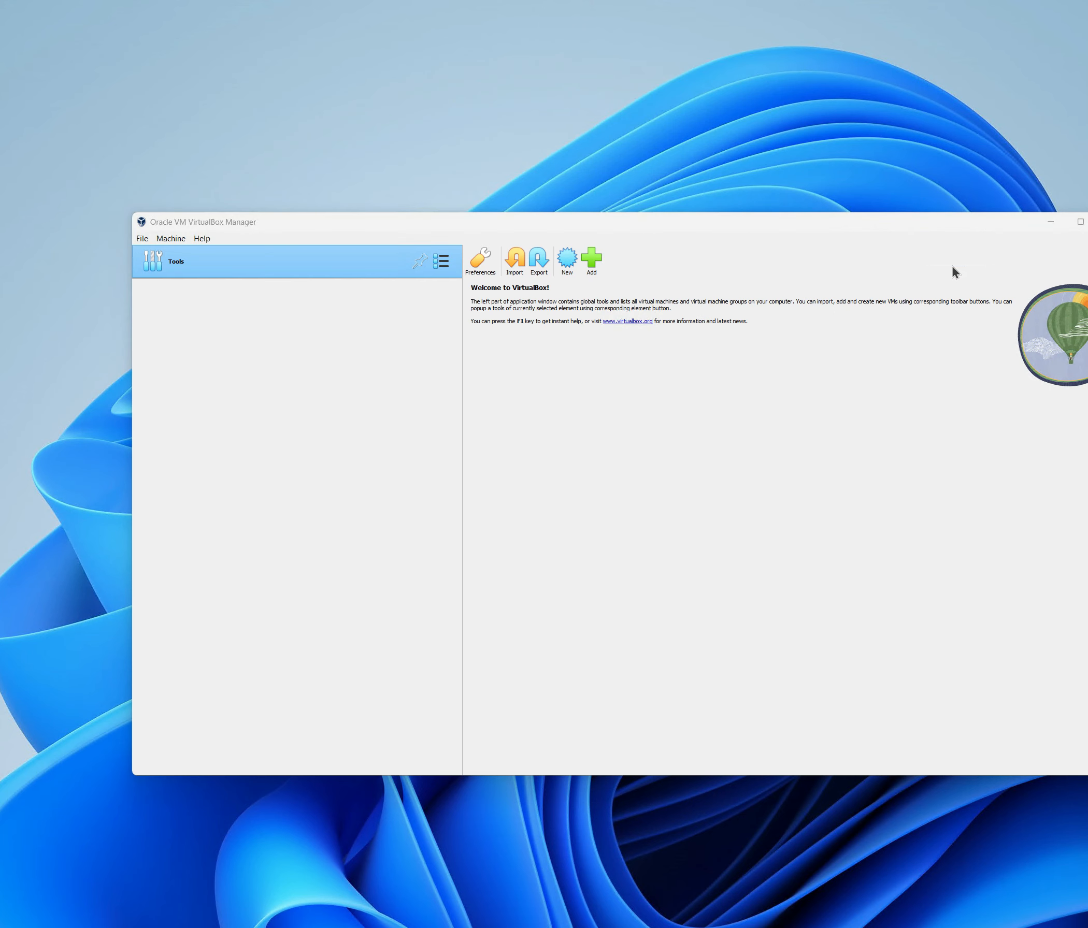
pyautogui.moveTo(1087, 776); pyautogui.dragTo(718, 776)
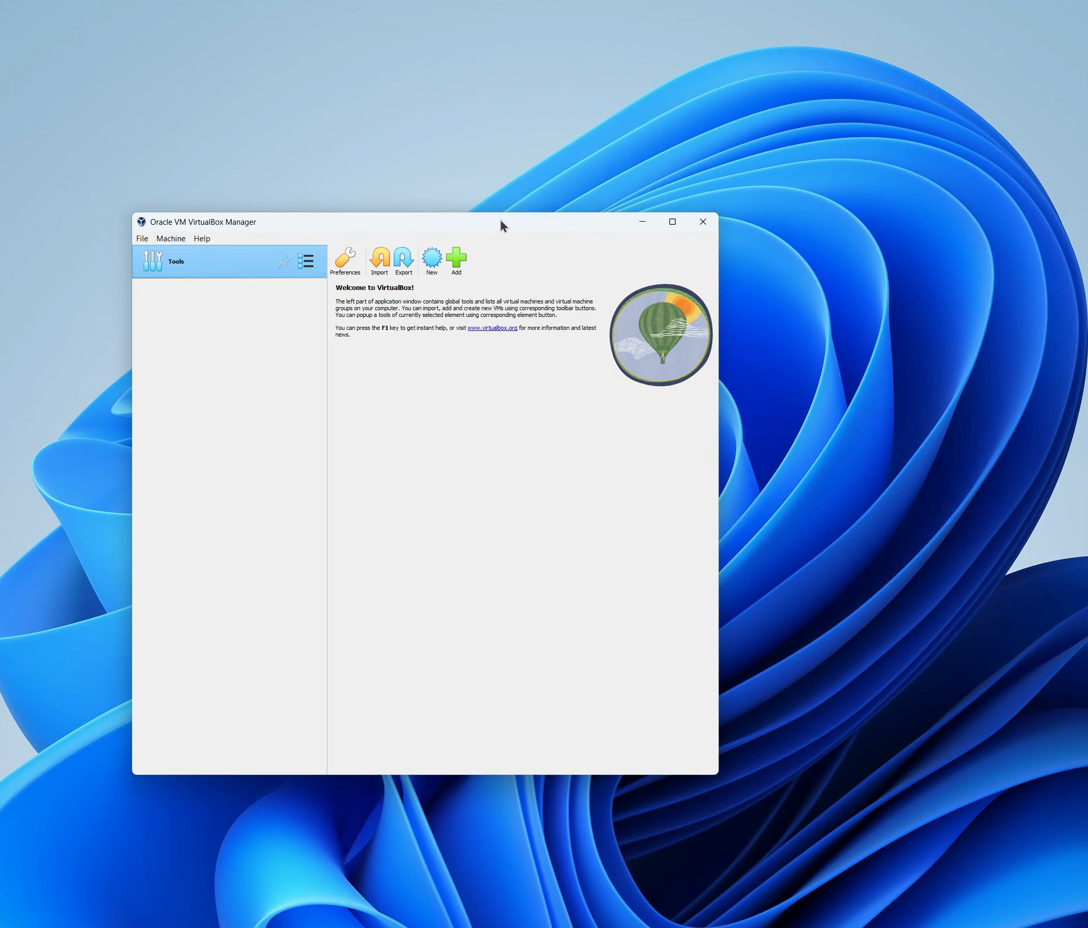
pyautogui.moveTo(500, 222); pyautogui.dragTo(636, 138)
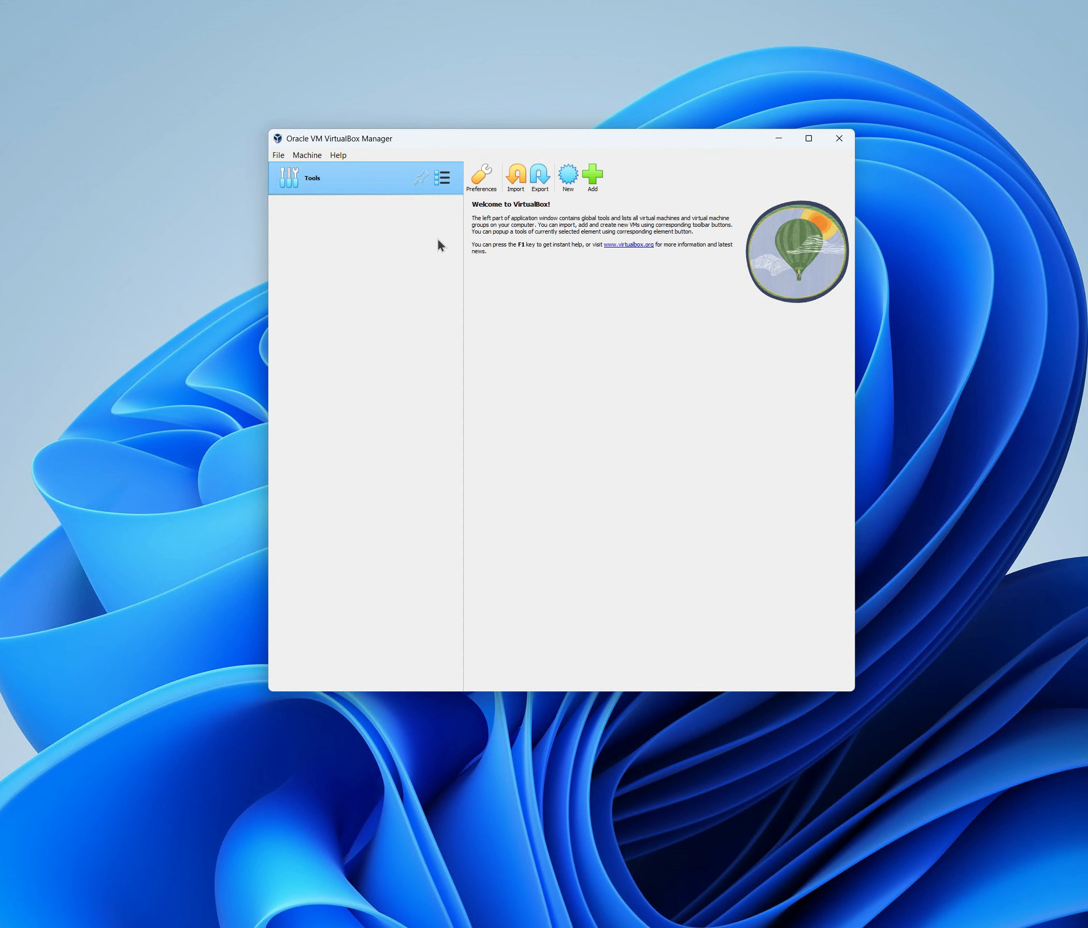
# Install Oracle_VM_VirtualBox_Extension_Pack-7.0.2.vbox-extpack through the Extensions tool, agreeing to the license
pyautogui.click(442, 178)
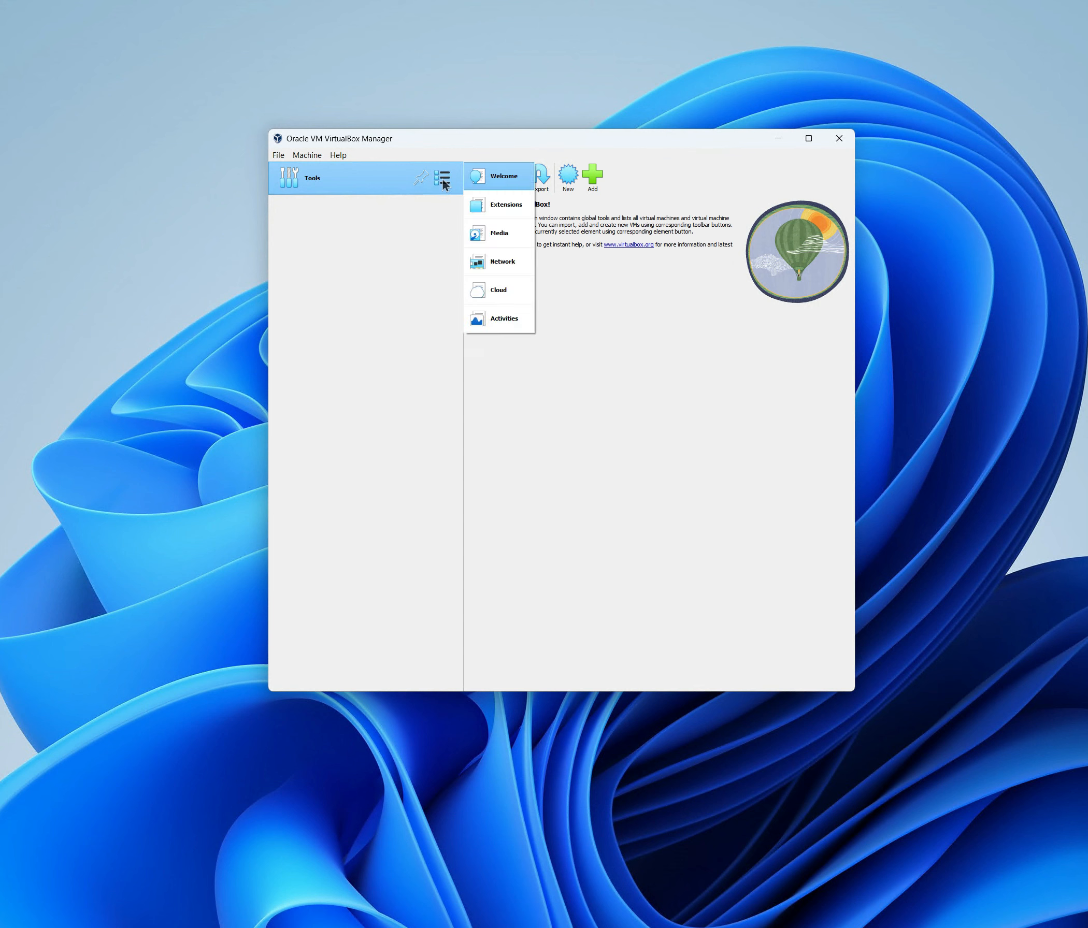
pyautogui.click(507, 208)
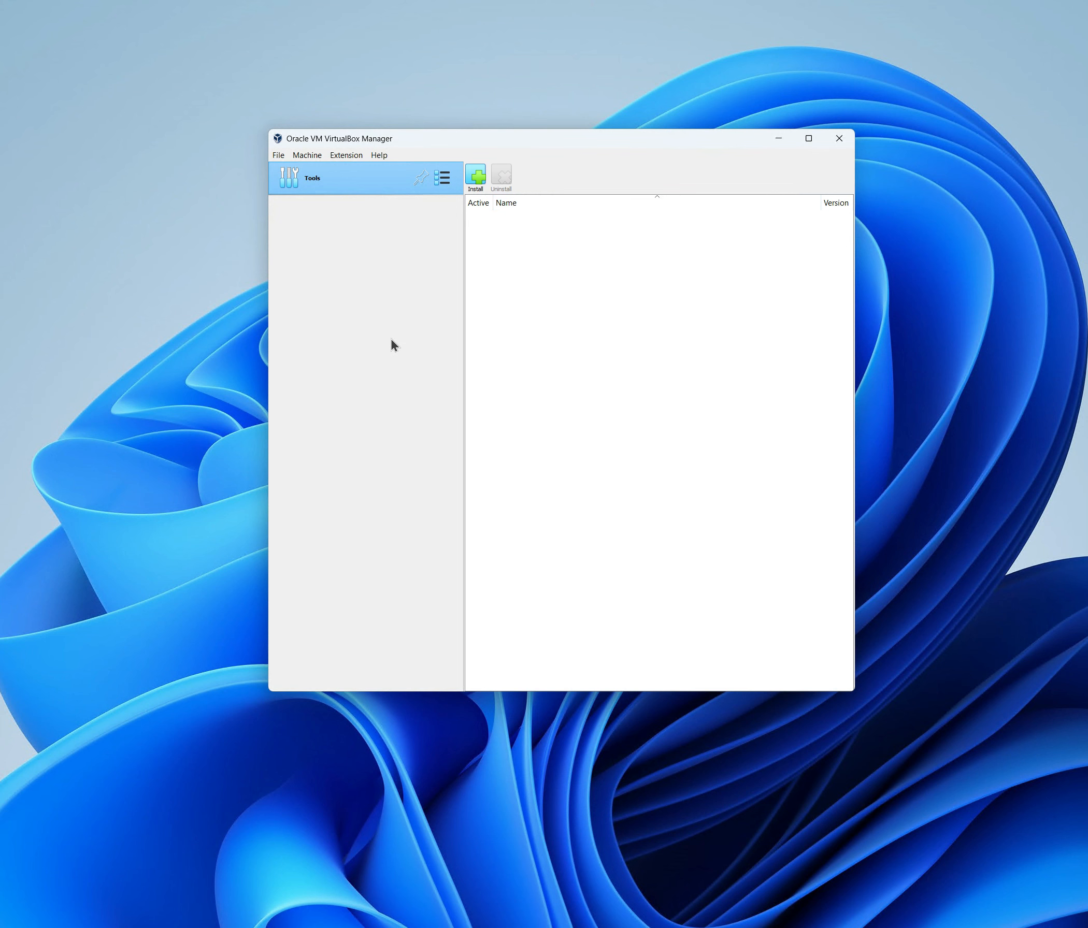
pyautogui.click(474, 188)
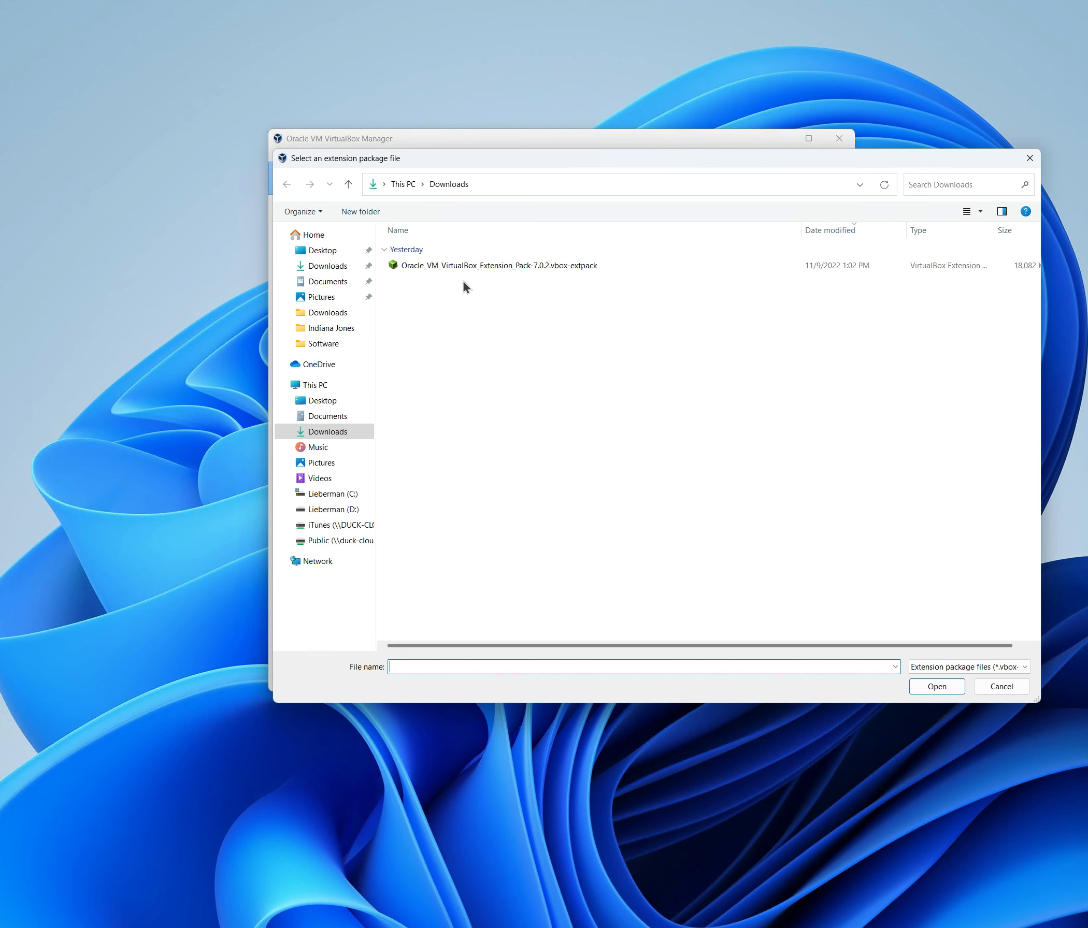
pyautogui.click(476, 268)
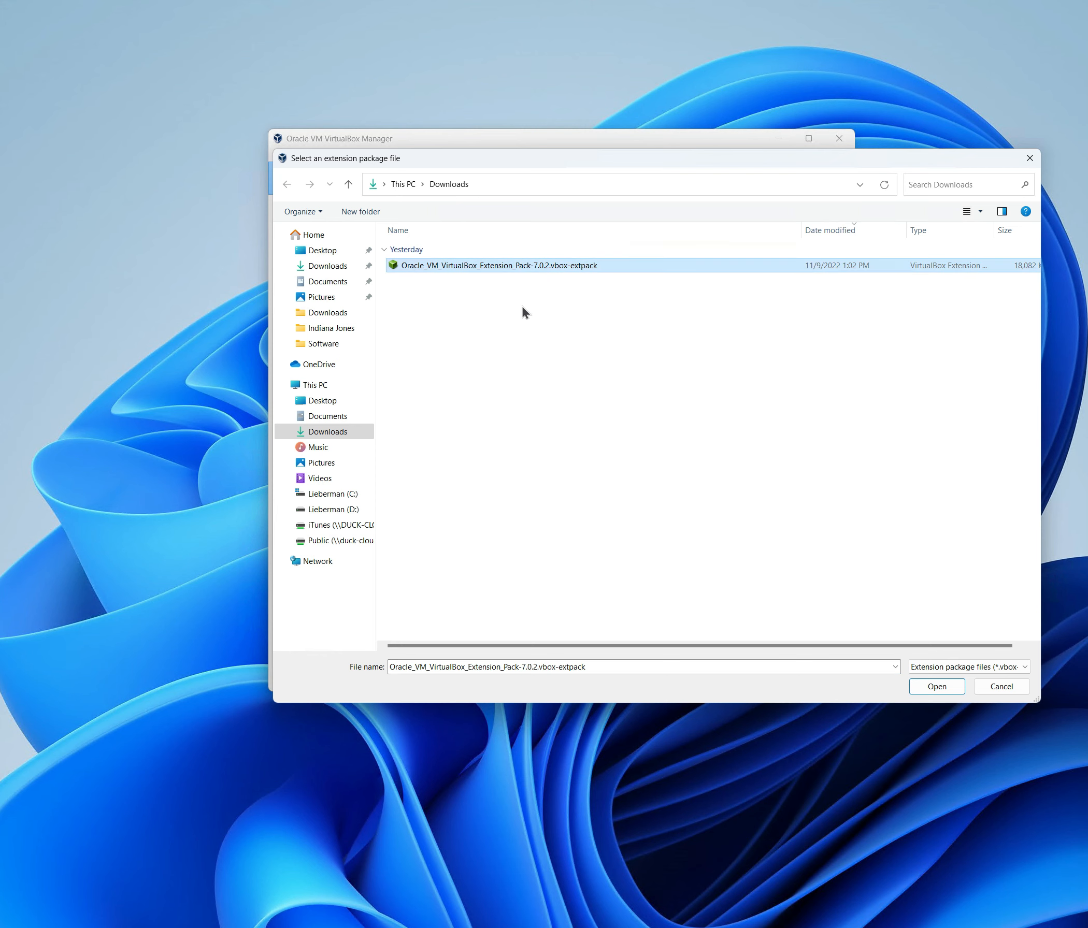
pyautogui.click(939, 687)
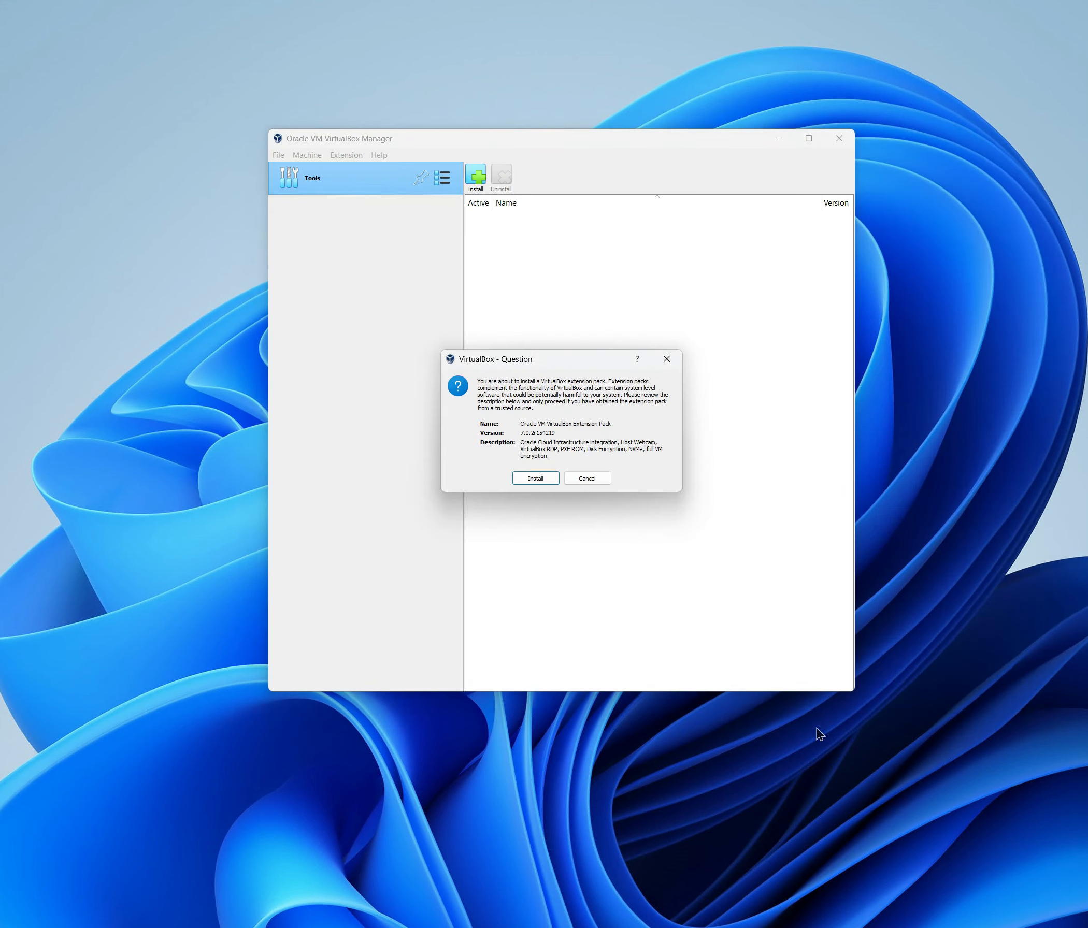
pyautogui.click(532, 478)
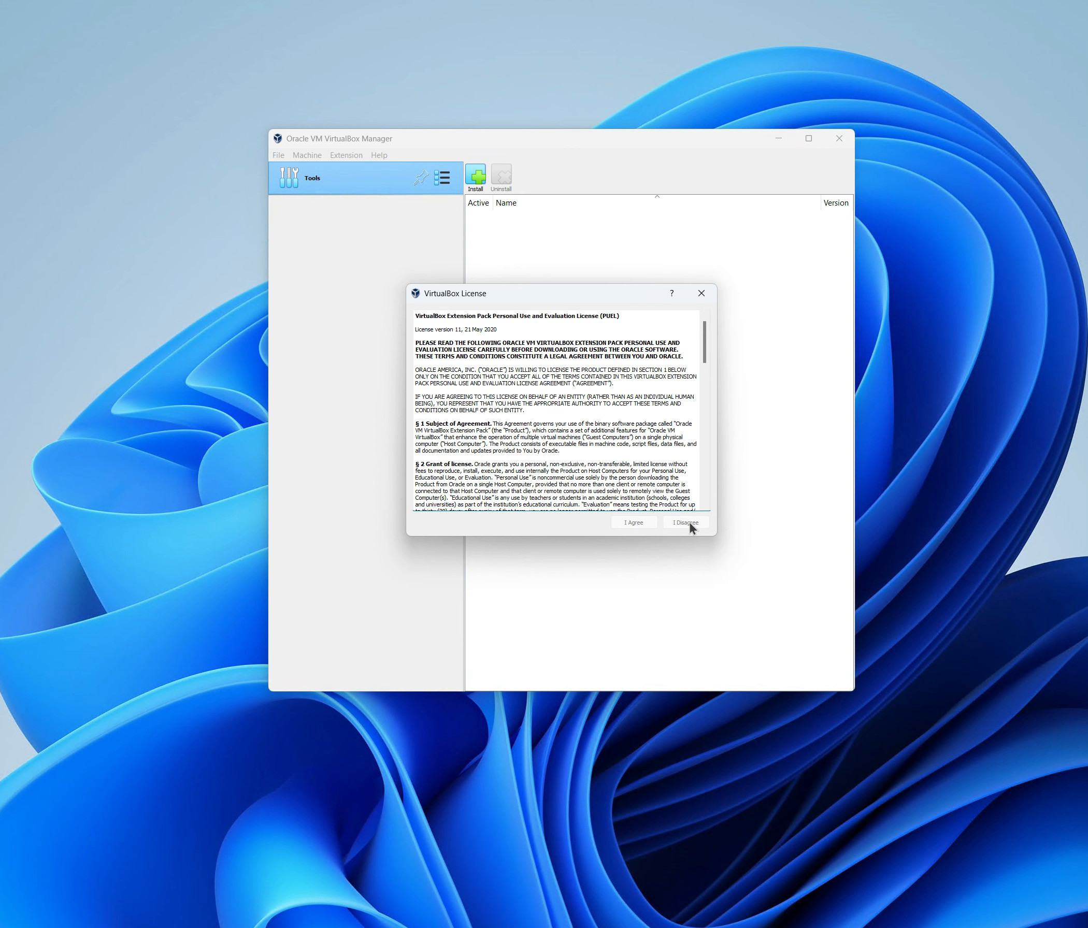
pyautogui.scroll(-20, 562, 416)
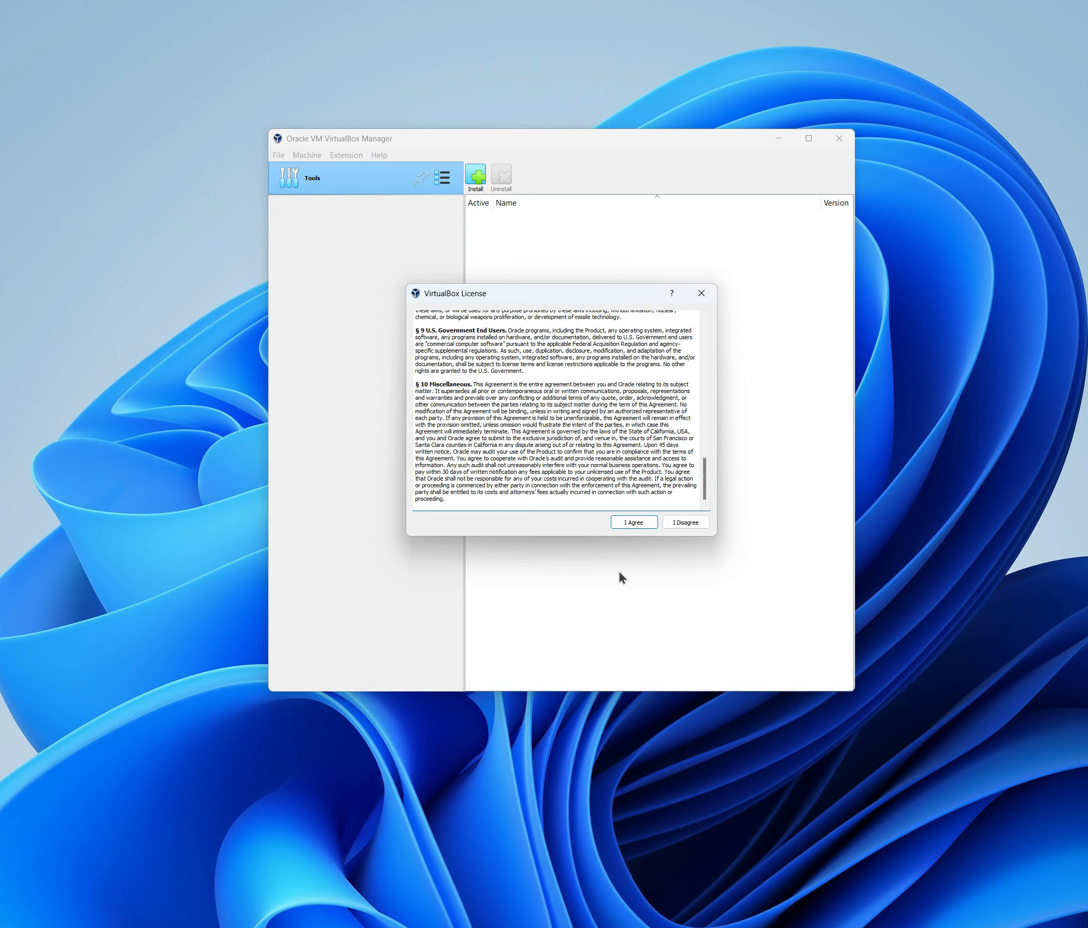
pyautogui.click(628, 523)
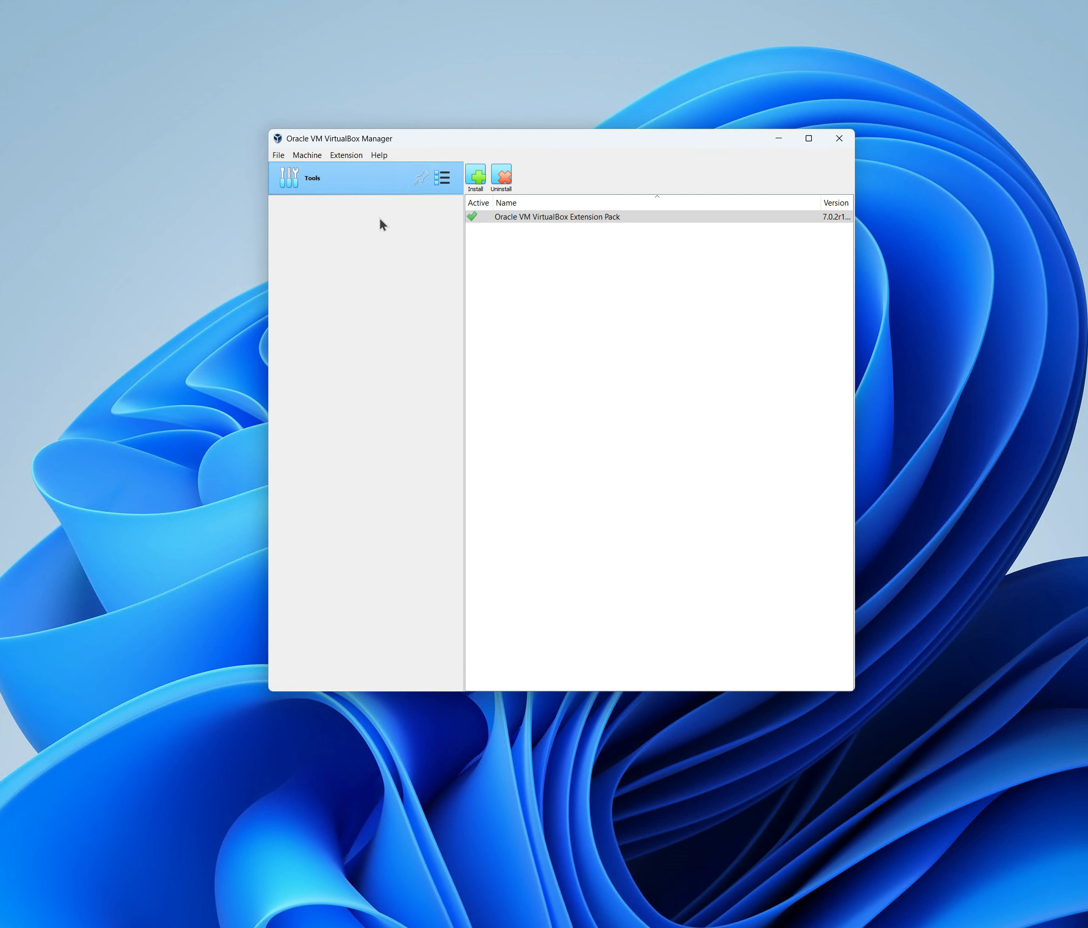
# Switch the manager back to the Welcome tool
pyautogui.click(442, 177)
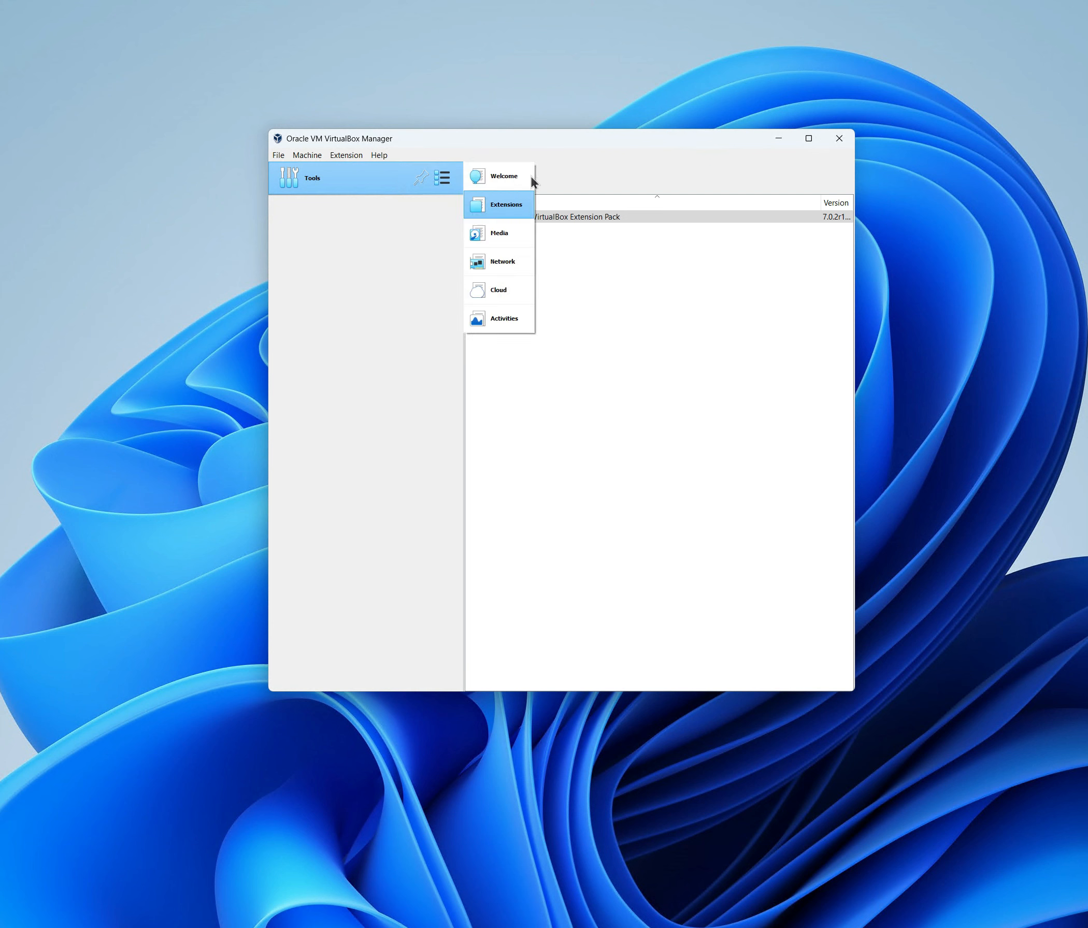
pyautogui.click(529, 178)
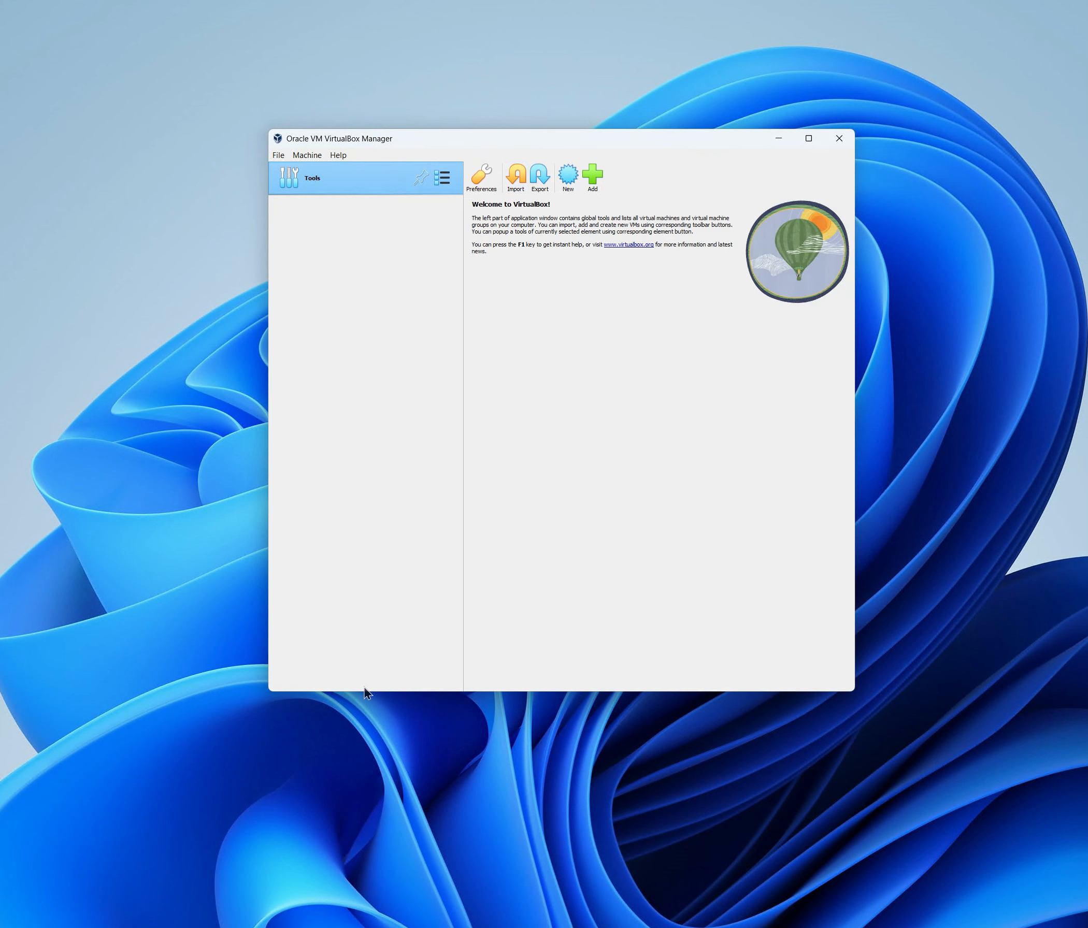